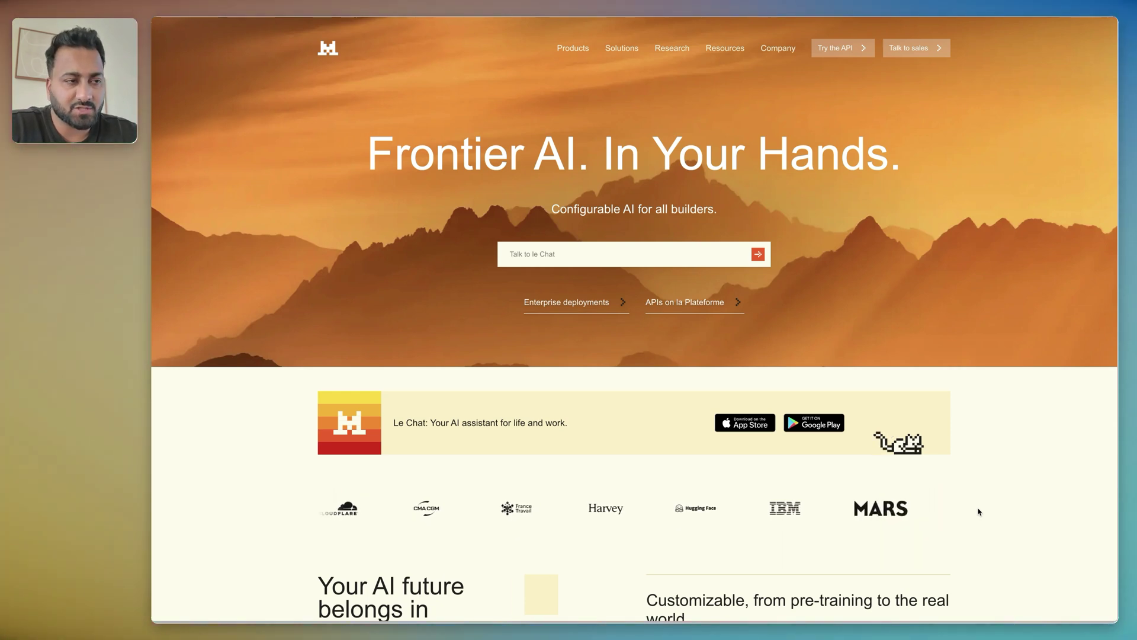
Reveal the Products dropdown in the Mistral home page's top navigation
{"action": "mouse_move", "coordinate": [573, 48]}
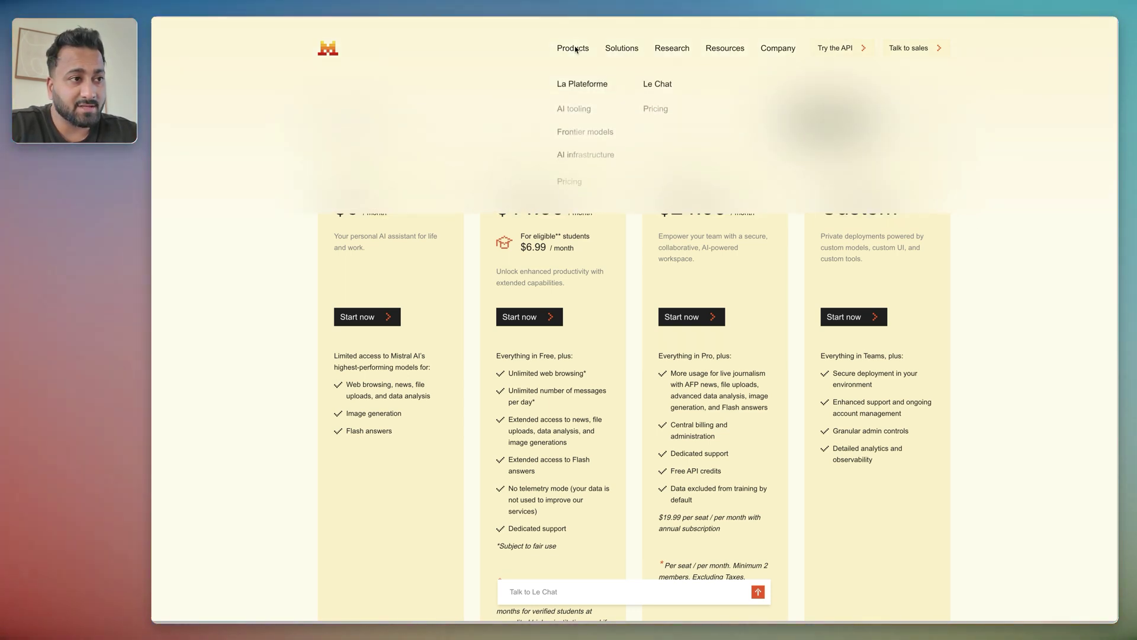
Open the Le Chat product page, launch the Le Chat app, and bring up the workspace options
{"action": "left_click", "coordinate": [656, 84]}
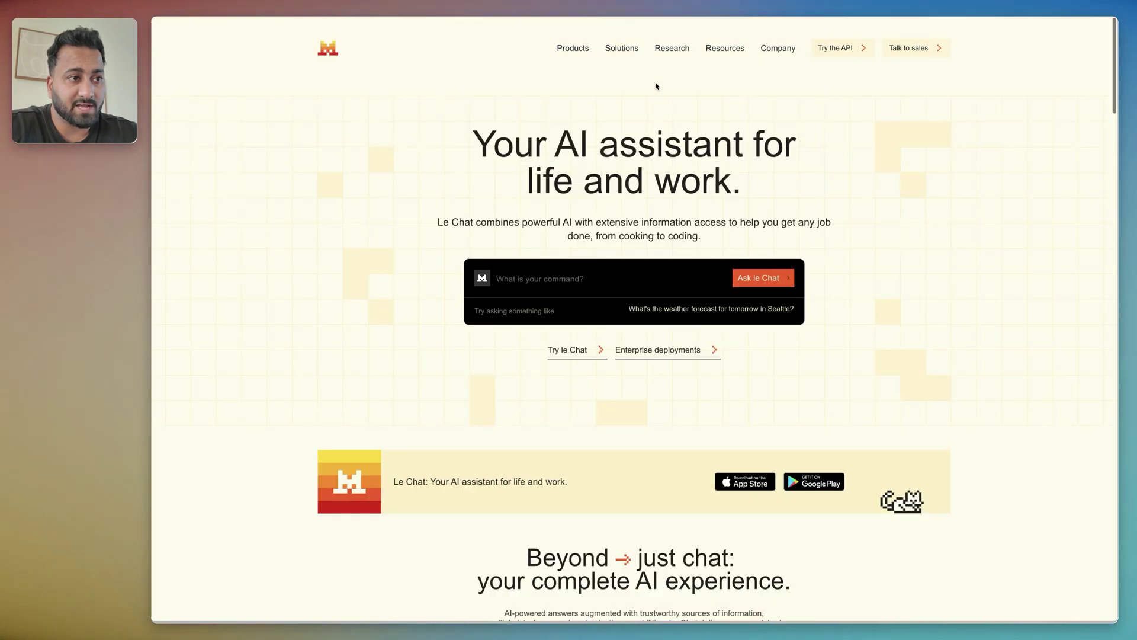
{"action": "left_click", "coordinate": [567, 351]}
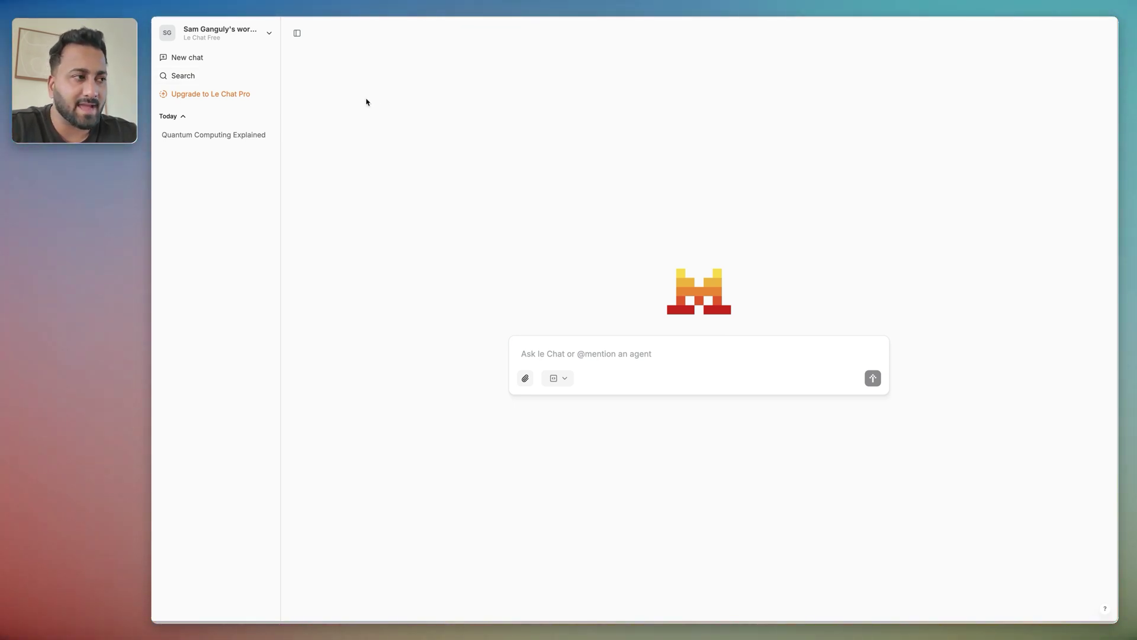
{"action": "left_click", "coordinate": [259, 31]}
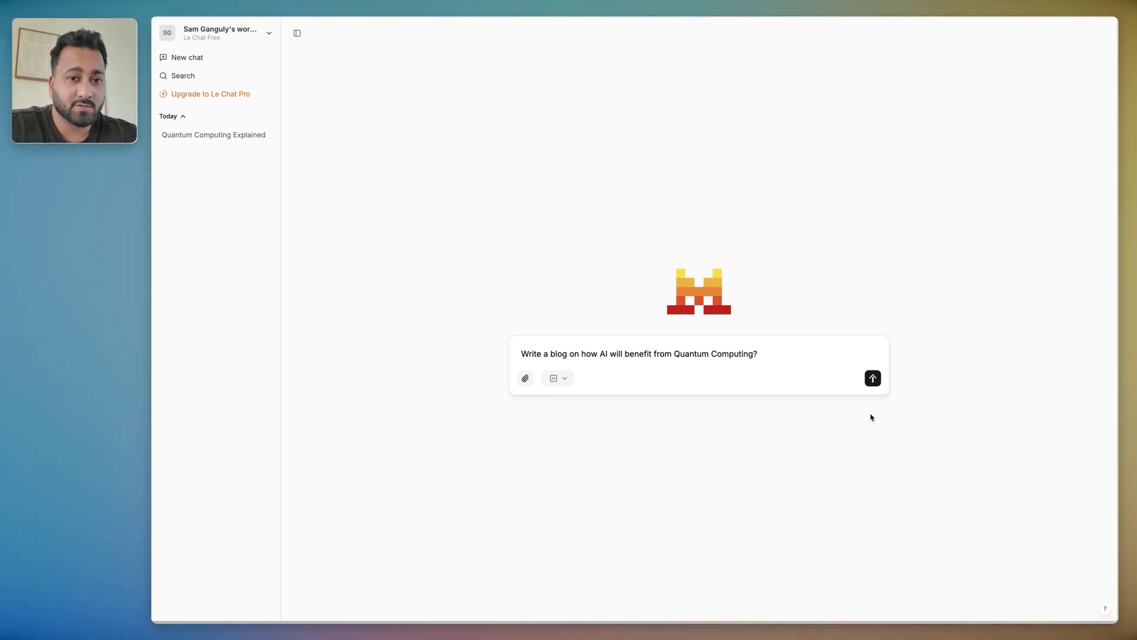
Send 'Write a blog on how AI will benefit from Quantum Computing?' and scroll through the answer
{"action": "left_click", "coordinate": [873, 379]}
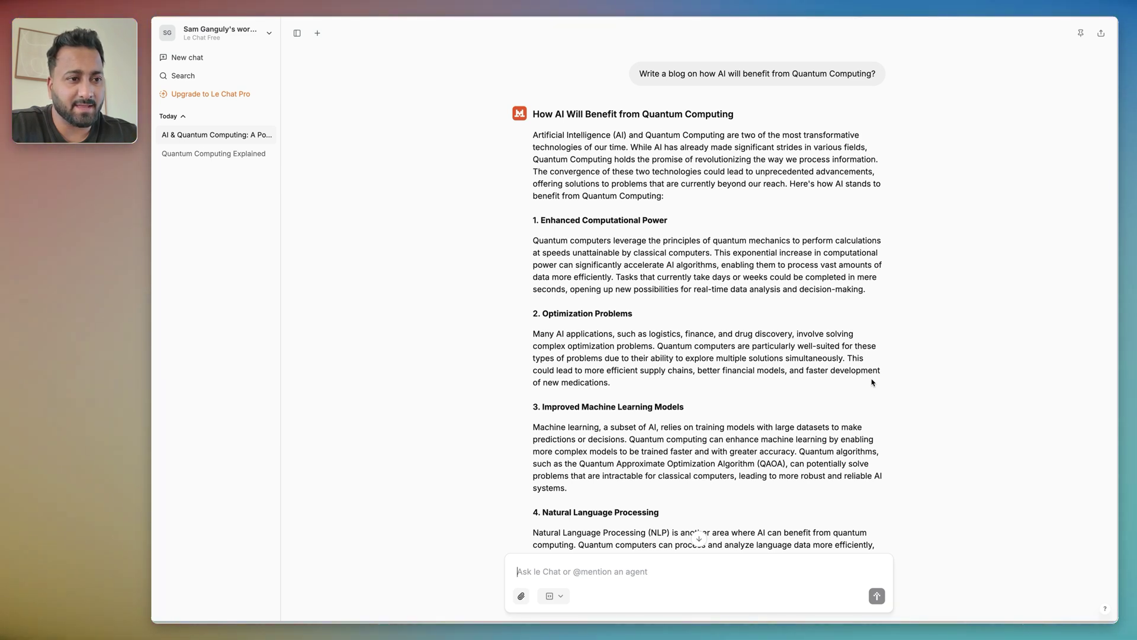
{"action": "scroll", "coordinate": [872, 382], "scroll_direction": "down", "scroll_amount": 5}
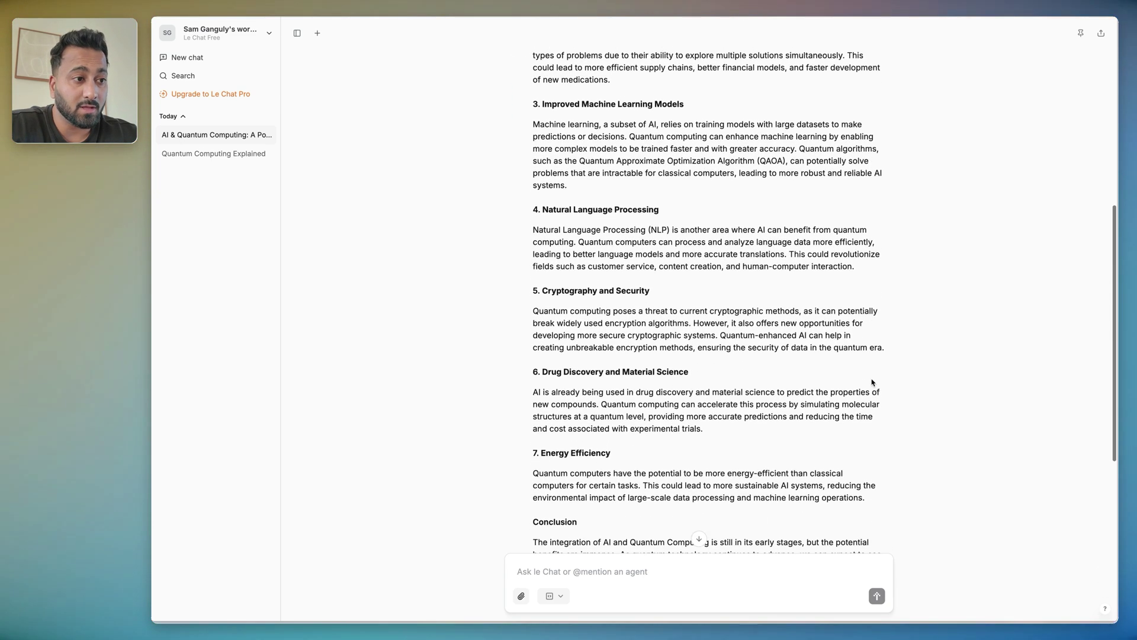
{"action": "scroll", "coordinate": [872, 382], "scroll_direction": "down", "scroll_amount": 3}
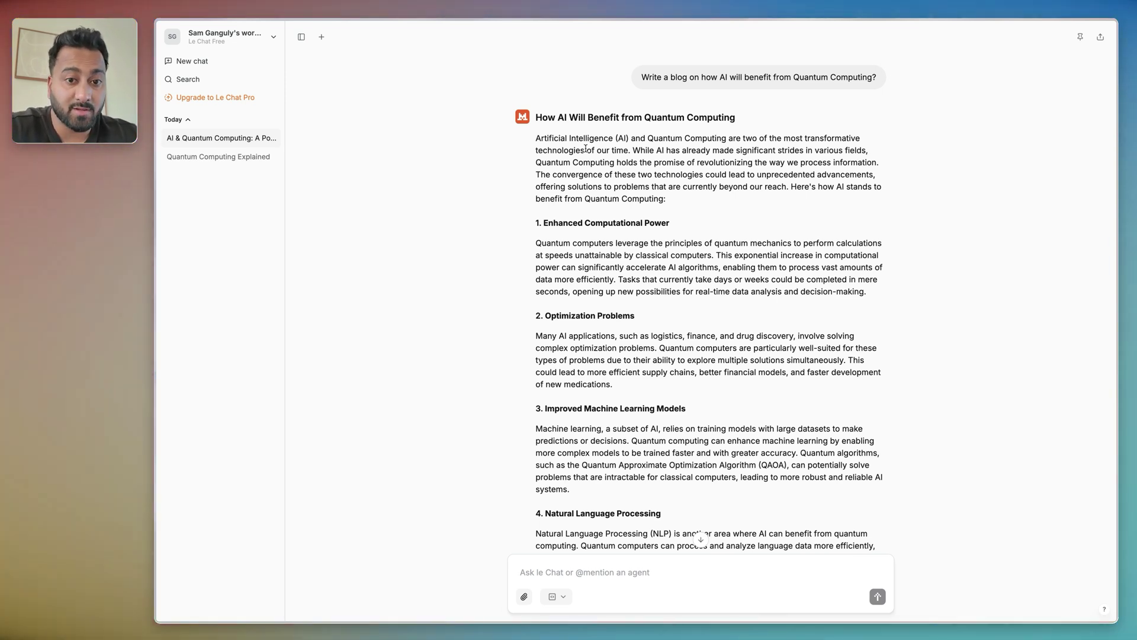
{"action": "scroll", "coordinate": [586, 148], "scroll_direction": "down", "scroll_amount": 1}
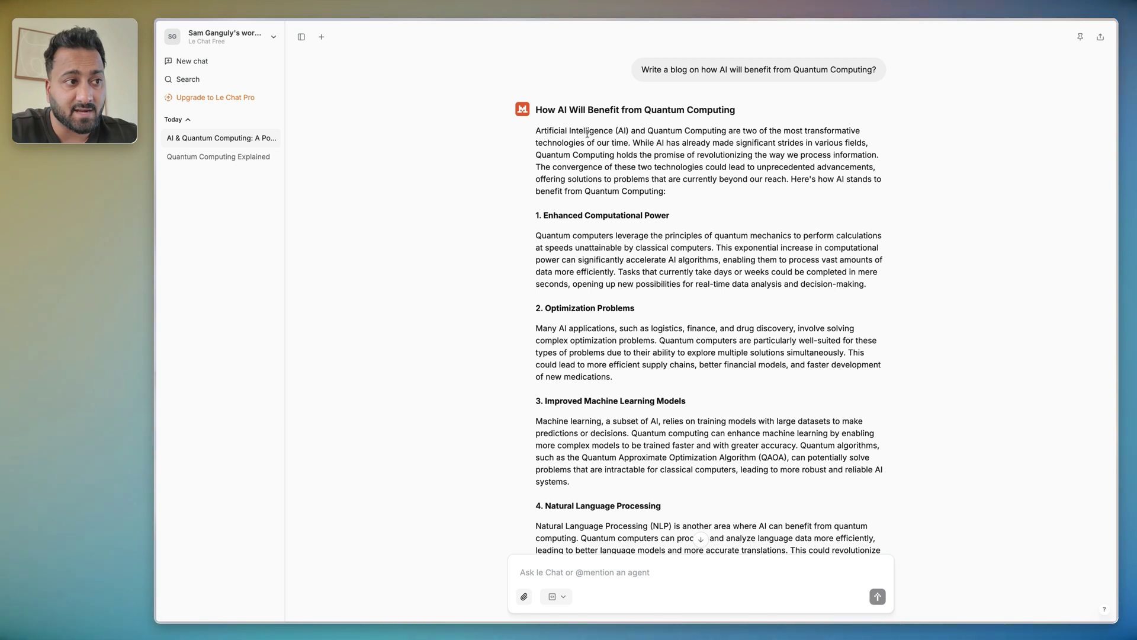
{"action": "left_click_drag", "start_coordinate": [540, 132], "coordinate": [550, 142]}
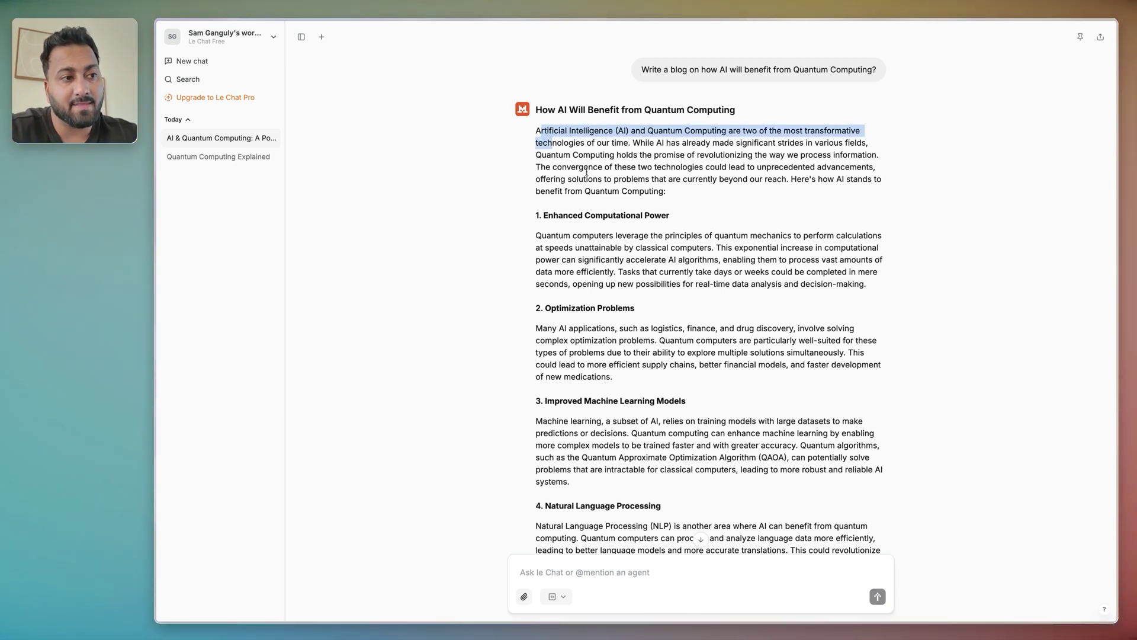
{"action": "scroll", "coordinate": [587, 172], "scroll_direction": "down", "scroll_amount": 5}
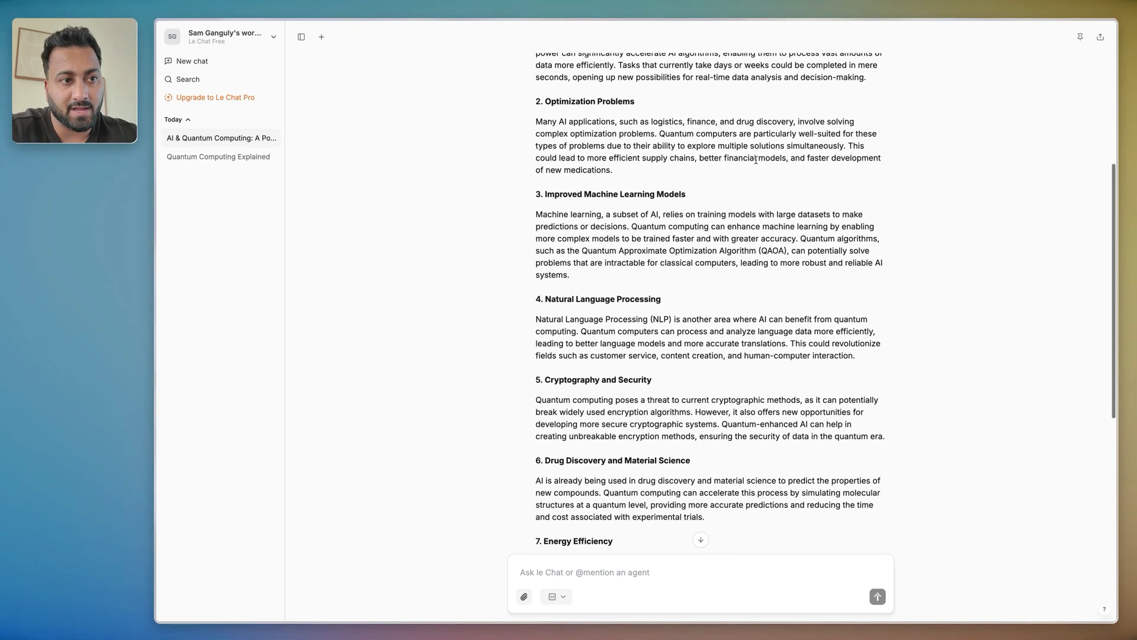
{"action": "scroll", "coordinate": [756, 160], "scroll_direction": "down", "scroll_amount": 5}
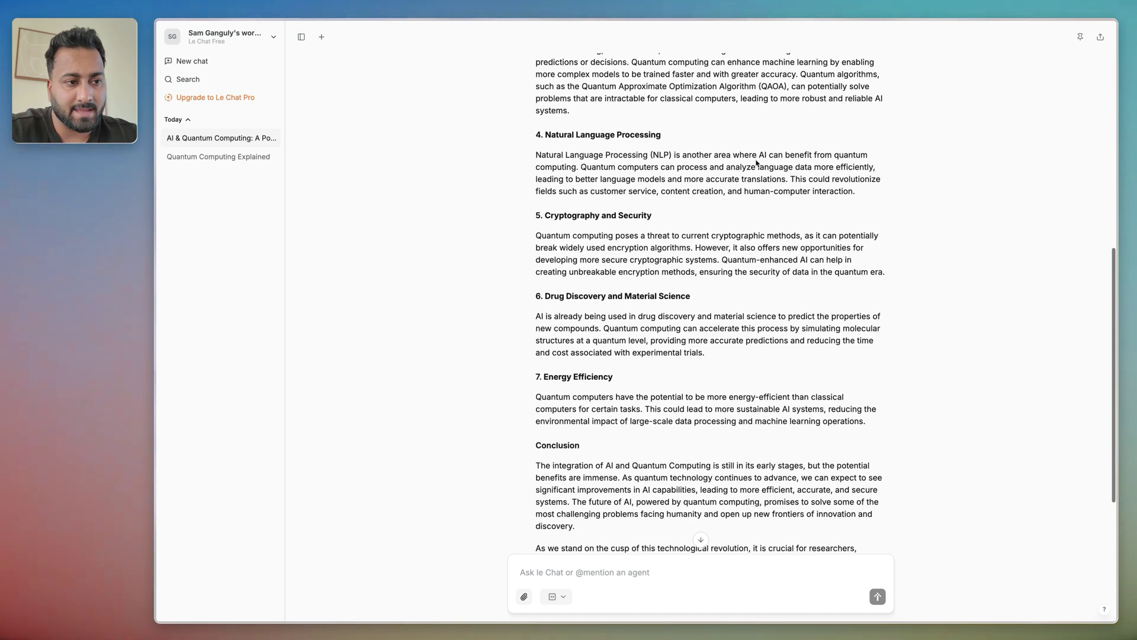
{"action": "scroll", "coordinate": [755, 164], "scroll_direction": "down", "scroll_amount": 3}
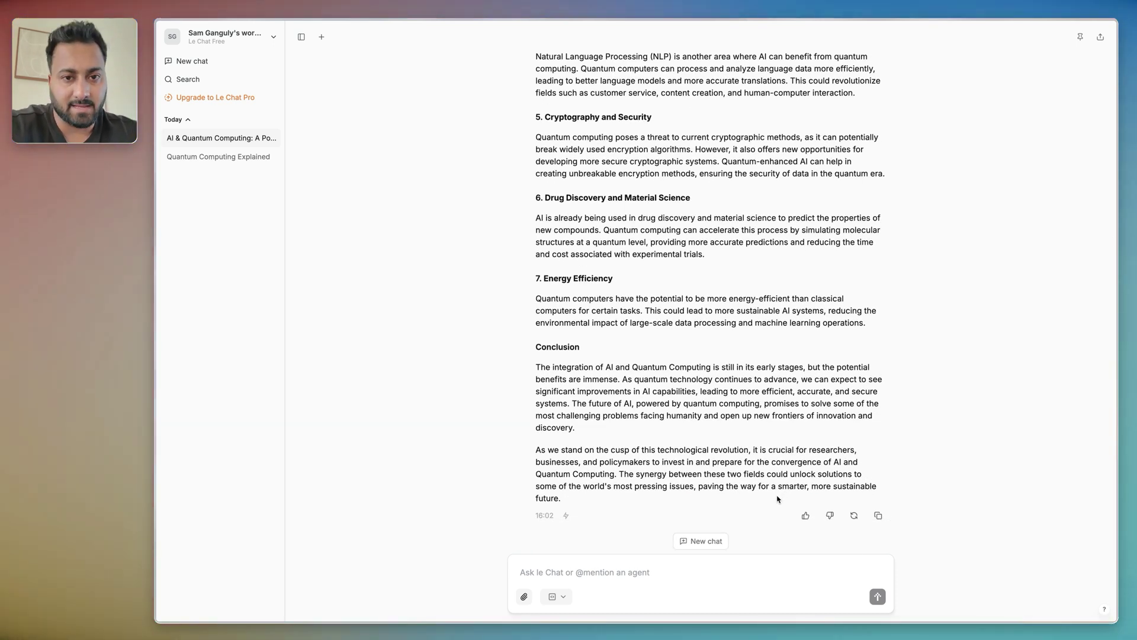
{"action": "scroll", "coordinate": [911, 480], "scroll_direction": "up", "scroll_amount": 2}
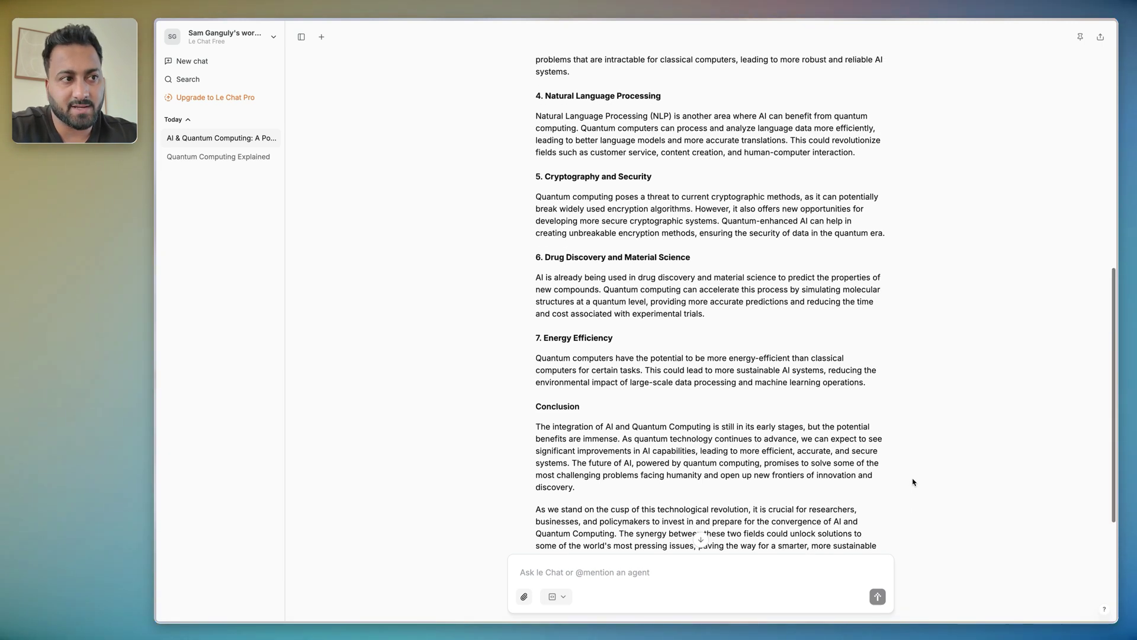
{"action": "scroll", "coordinate": [913, 482], "scroll_direction": "up", "scroll_amount": 12}
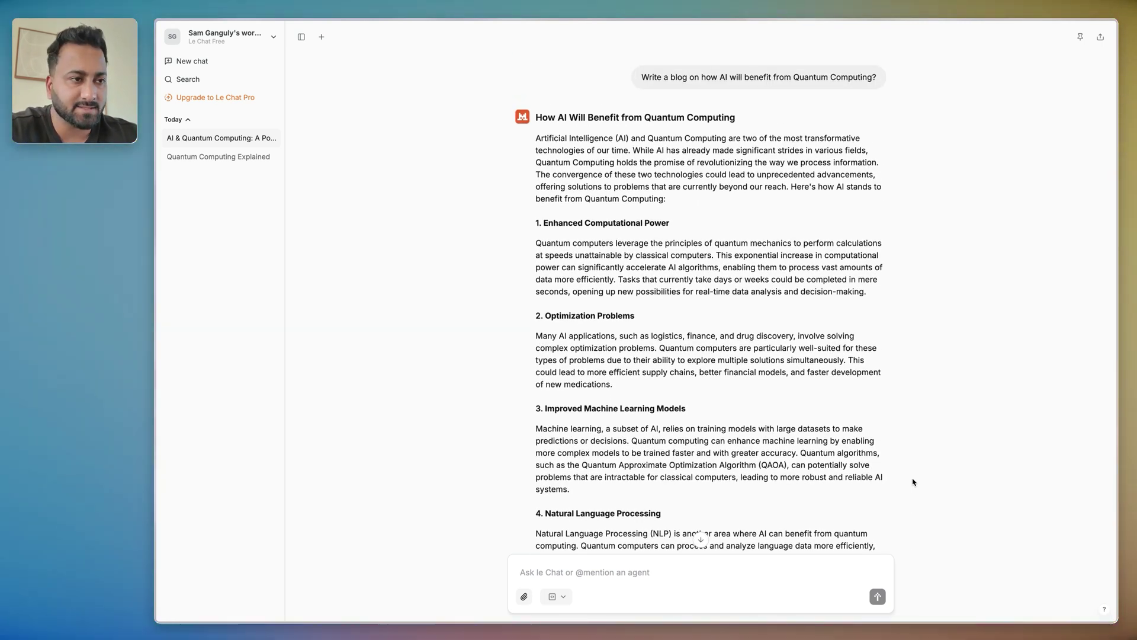
Ask Le Chat to 'revise this and make it longer'
{"action": "scroll", "coordinate": [913, 481], "scroll_direction": "down", "scroll_amount": 10}
{"action": "type", "text": "revise this and make it longer"}
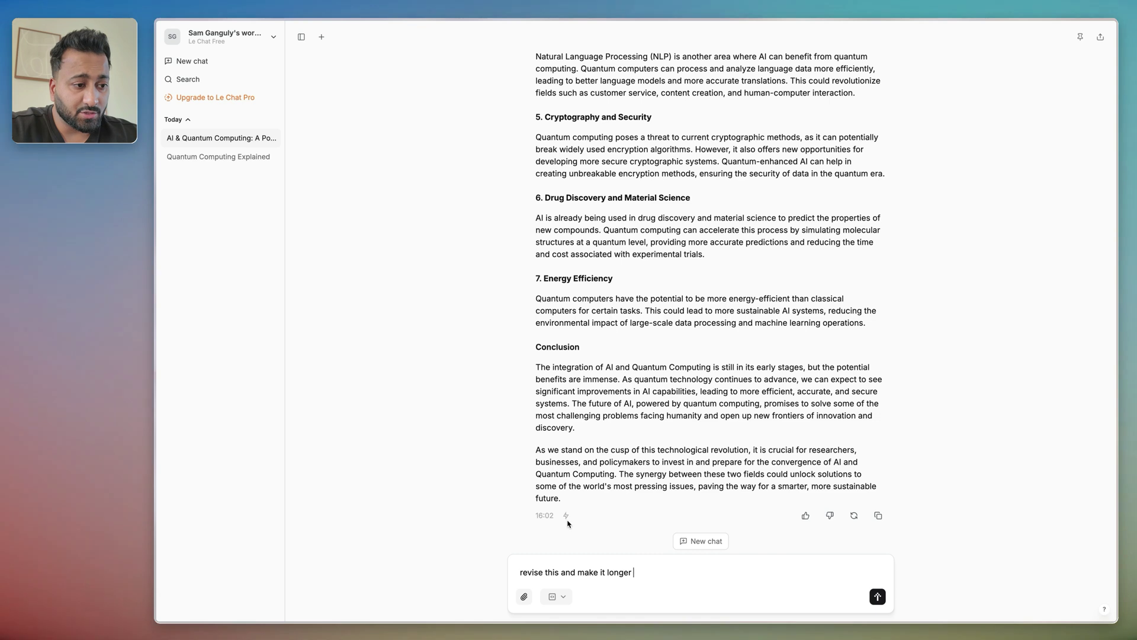
{"action": "mouse_move", "coordinate": [568, 518]}
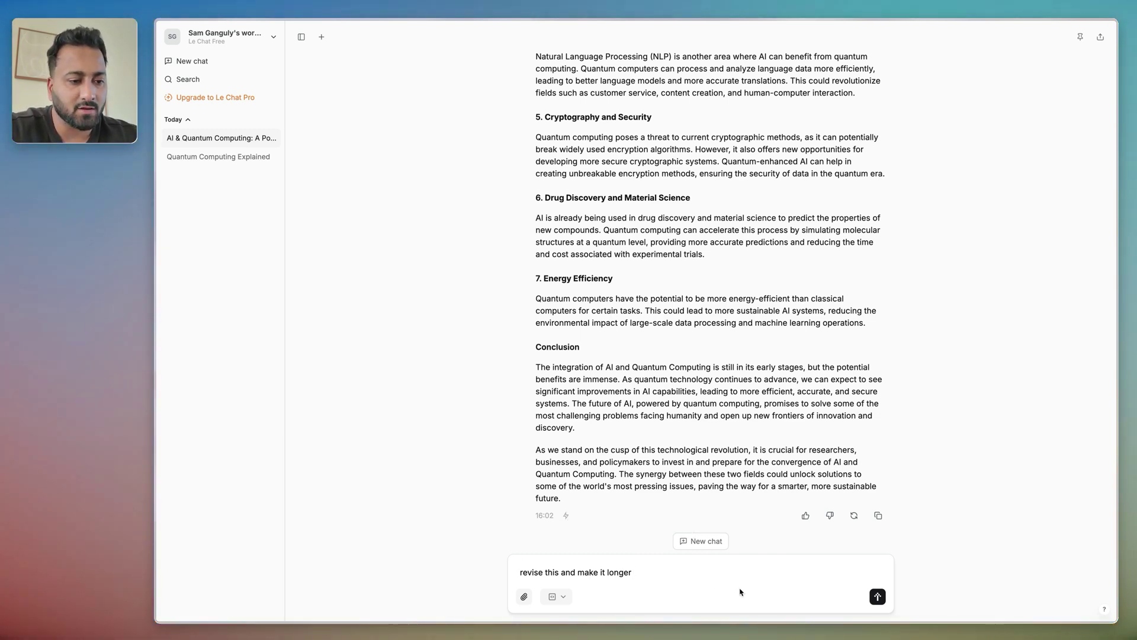
{"action": "left_click", "coordinate": [877, 597]}
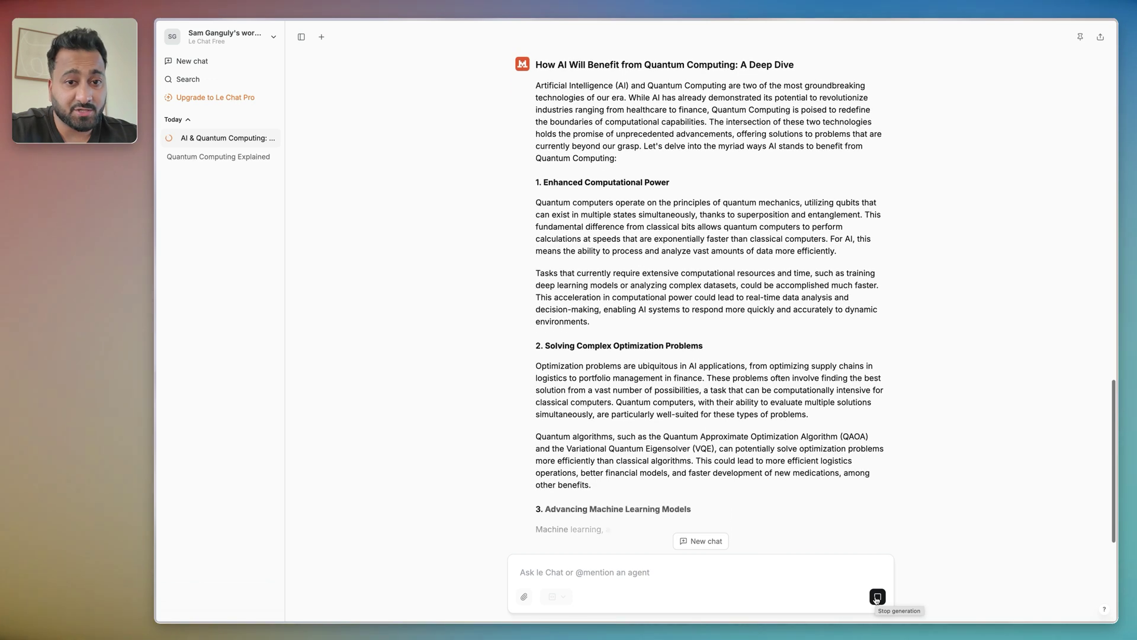
Scroll through the longer 'A Deep Dive' revision down to its Conclusion
{"action": "scroll", "coordinate": [843, 427], "scroll_direction": "down", "scroll_amount": 5}
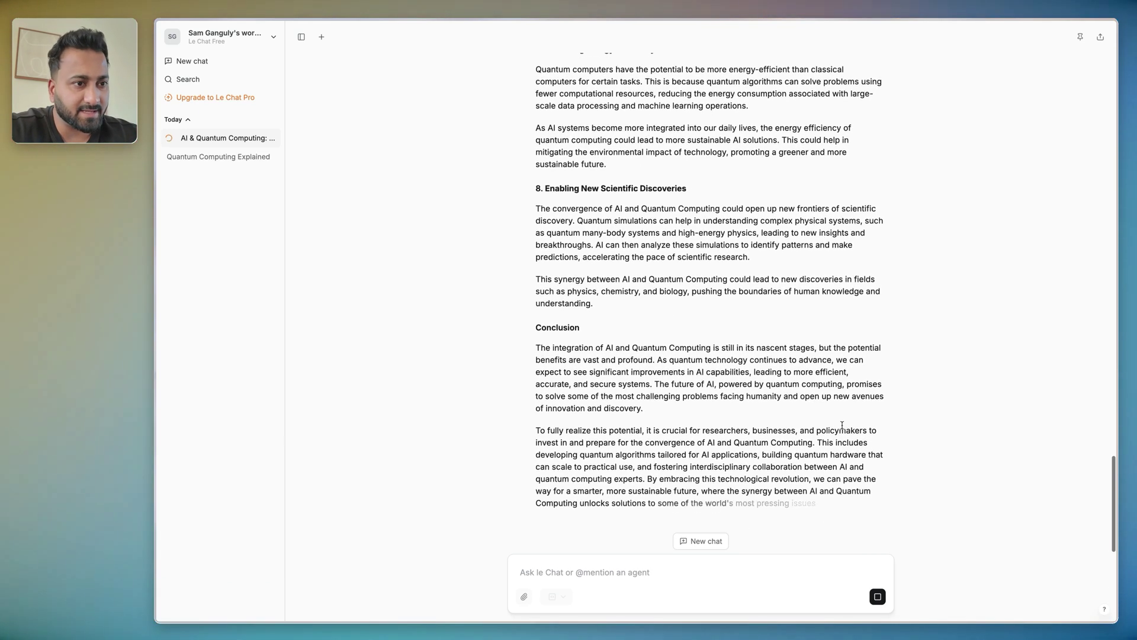
{"action": "scroll", "coordinate": [876, 450], "scroll_direction": "up", "scroll_amount": 20}
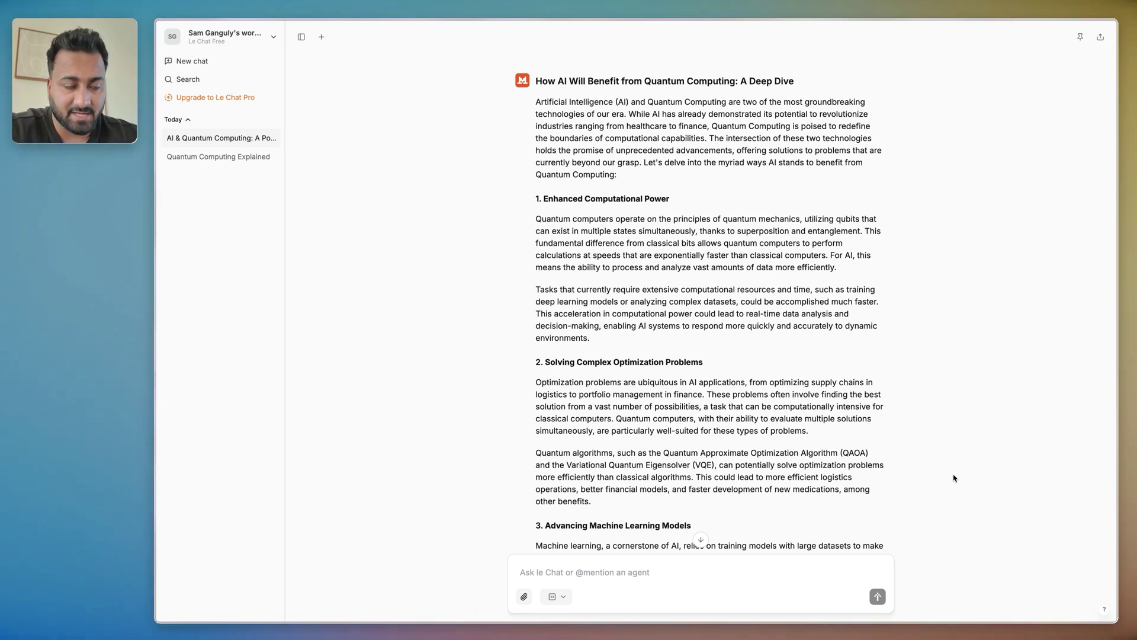
{"action": "scroll", "coordinate": [954, 477], "scroll_direction": "up", "scroll_amount": 3}
{"action": "scroll", "coordinate": [953, 477], "scroll_direction": "up", "scroll_amount": 20}
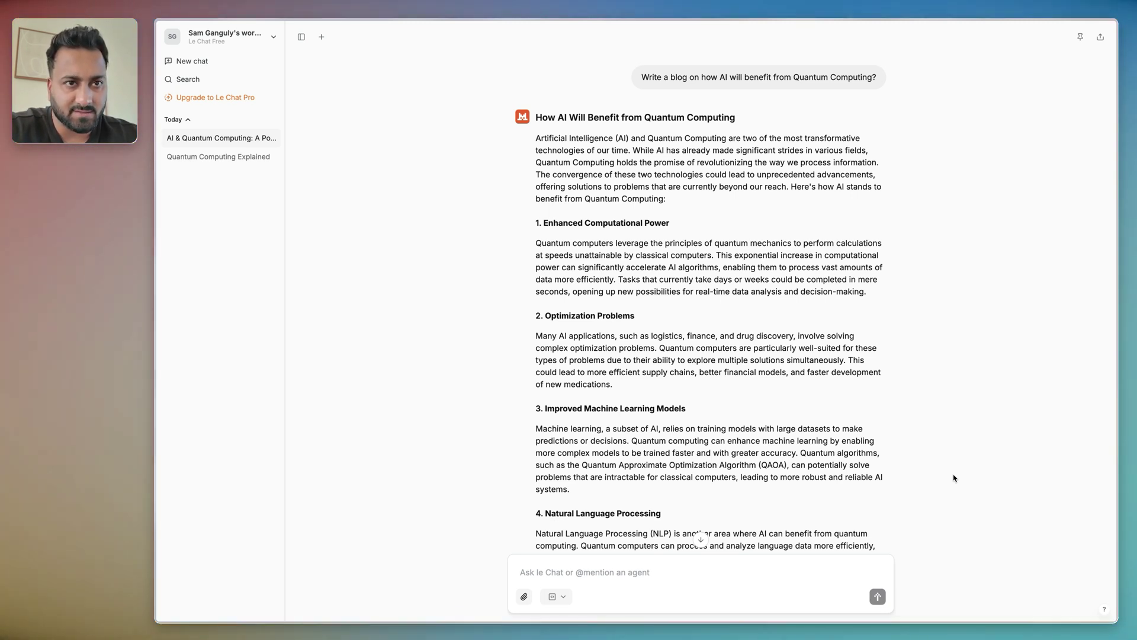
{"action": "scroll", "coordinate": [954, 477], "scroll_direction": "down", "scroll_amount": 5}
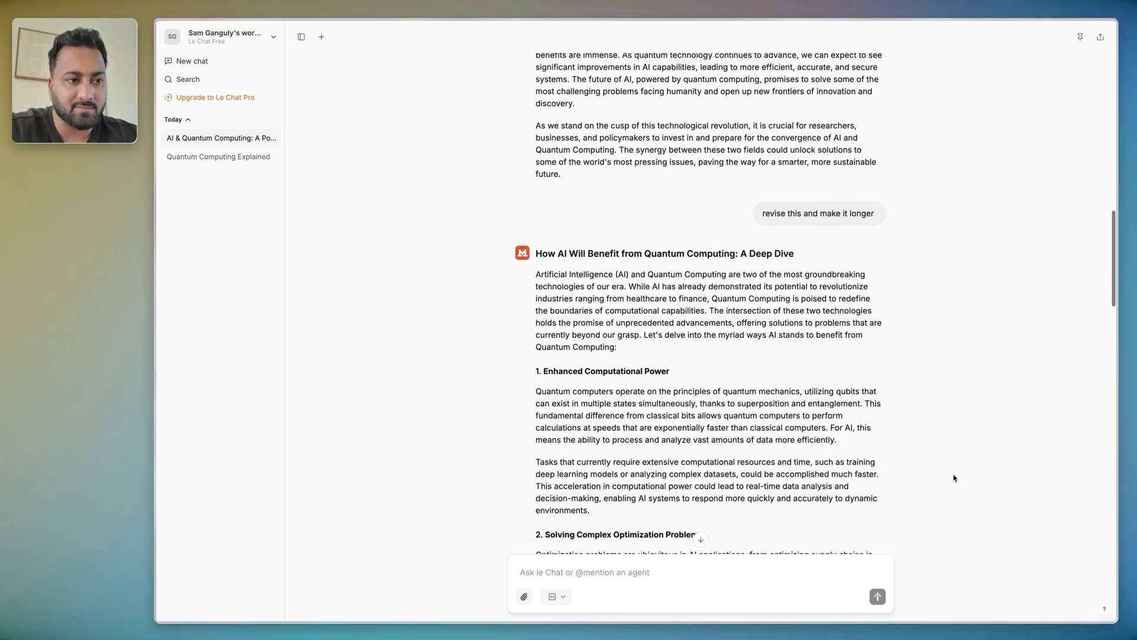
{"action": "scroll", "coordinate": [953, 477], "scroll_direction": "down", "scroll_amount": 10}
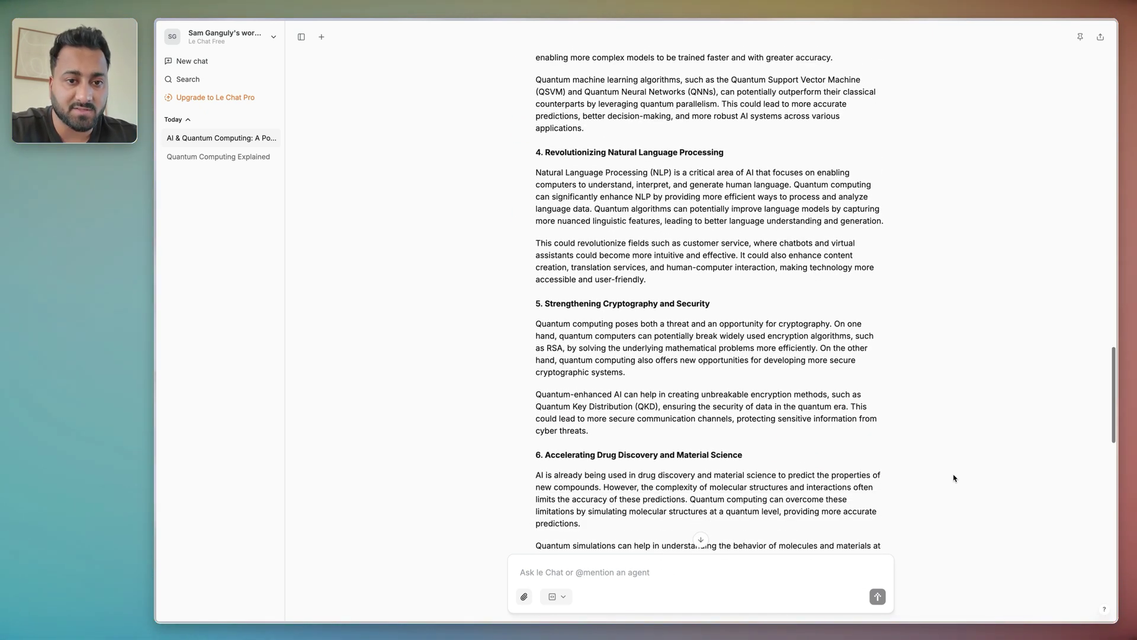
{"action": "scroll", "coordinate": [954, 477], "scroll_direction": "down", "scroll_amount": 5}
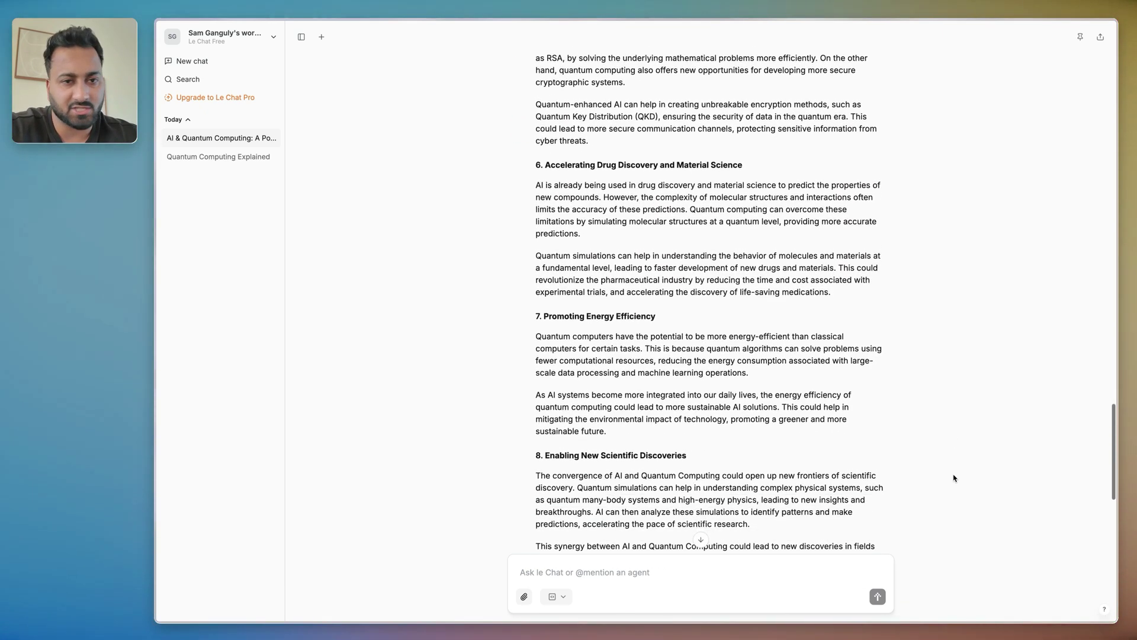
{"action": "scroll", "coordinate": [953, 477], "scroll_direction": "down", "scroll_amount": 5}
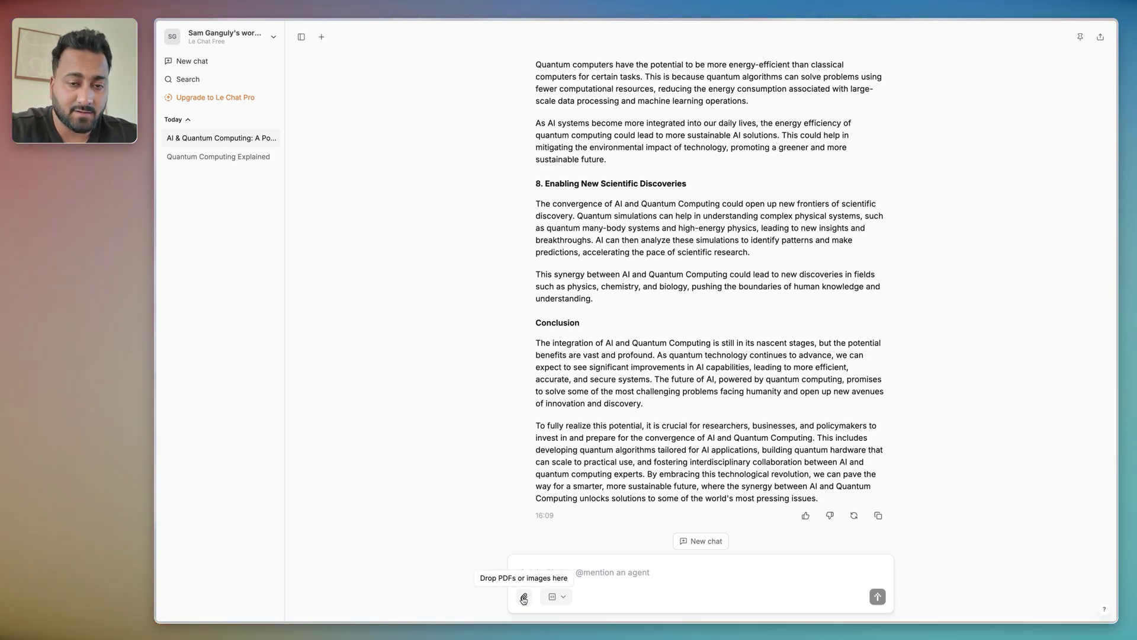
Turn on Canvas and send the request for a blog article on AI agents
{"action": "left_click", "coordinate": [557, 597]}
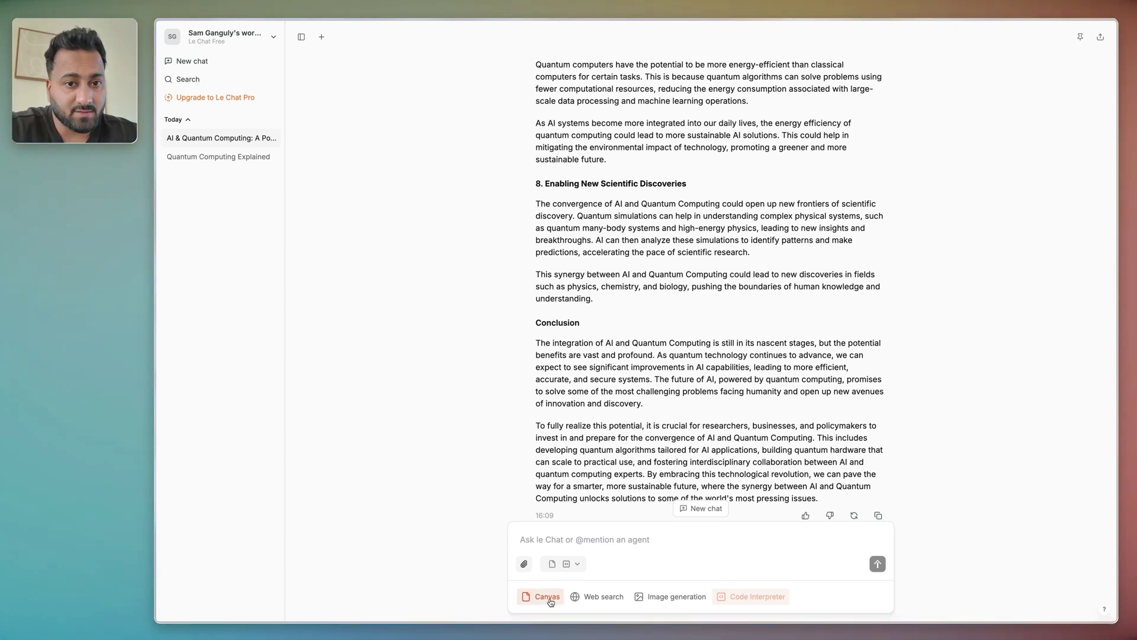
{"action": "left_click", "coordinate": [600, 597]}
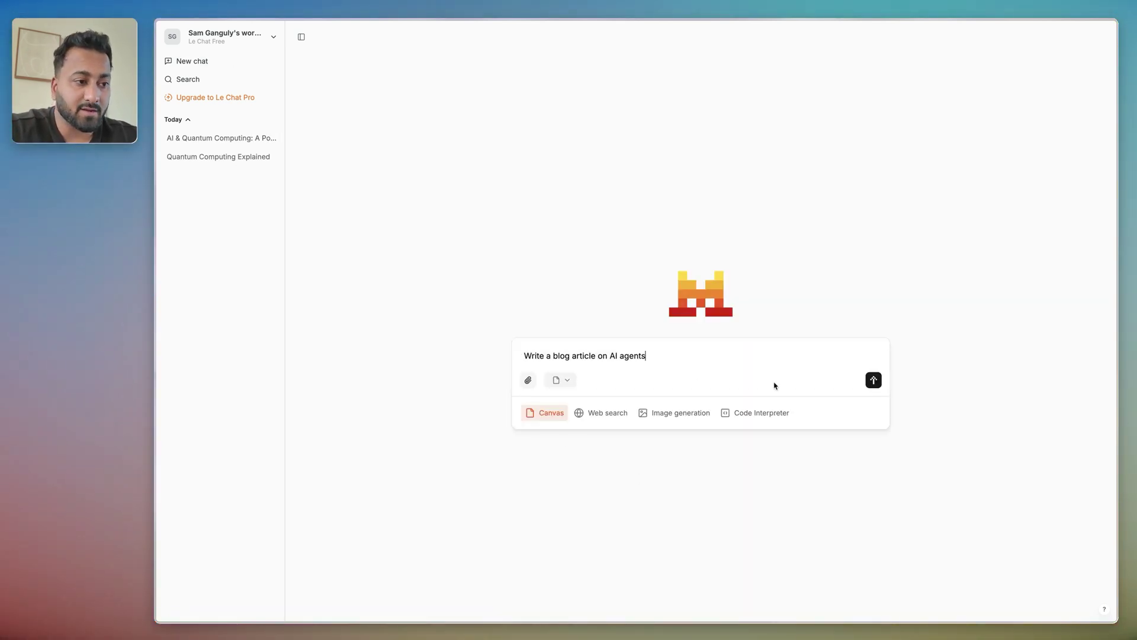
{"action": "left_click", "coordinate": [873, 380]}
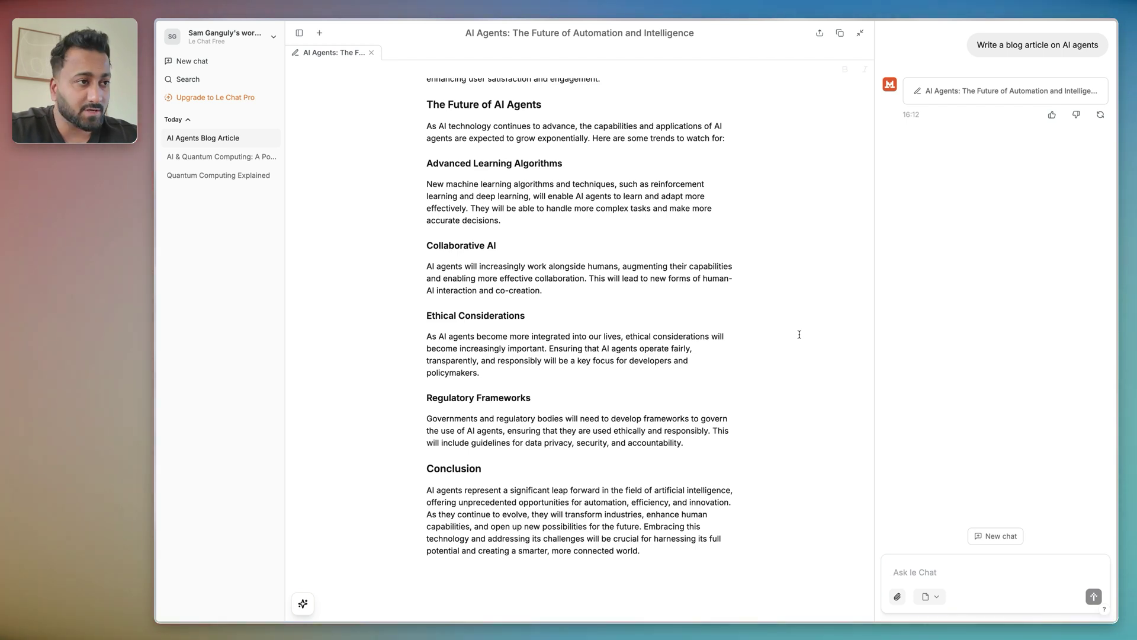
{"action": "scroll", "coordinate": [779, 259], "scroll_direction": "up", "scroll_amount": 15}
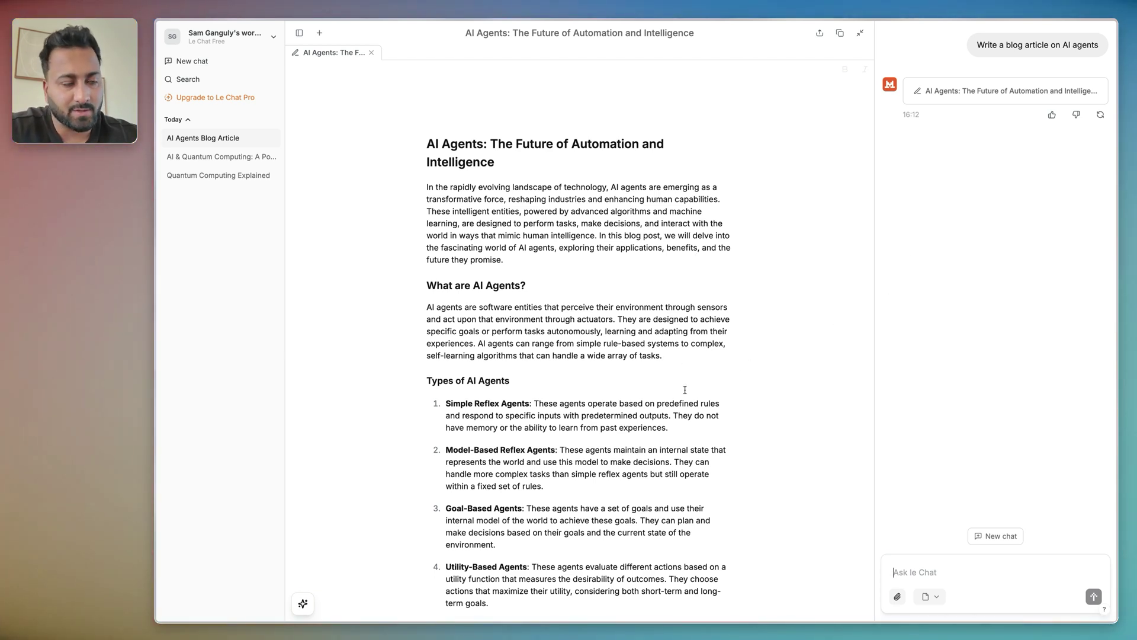
Select the sentences defining AI agents and open, then dismiss, the quick edit actions
{"action": "left_click_drag", "start_coordinate": [479, 307], "coordinate": [602, 345]}
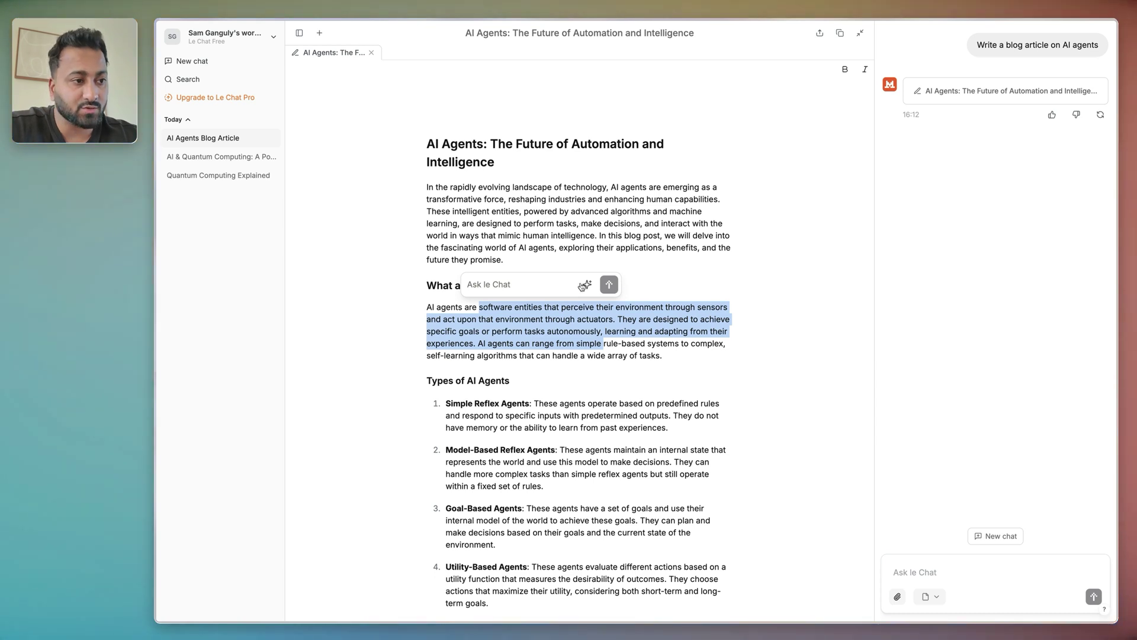
{"action": "left_click", "coordinate": [587, 285]}
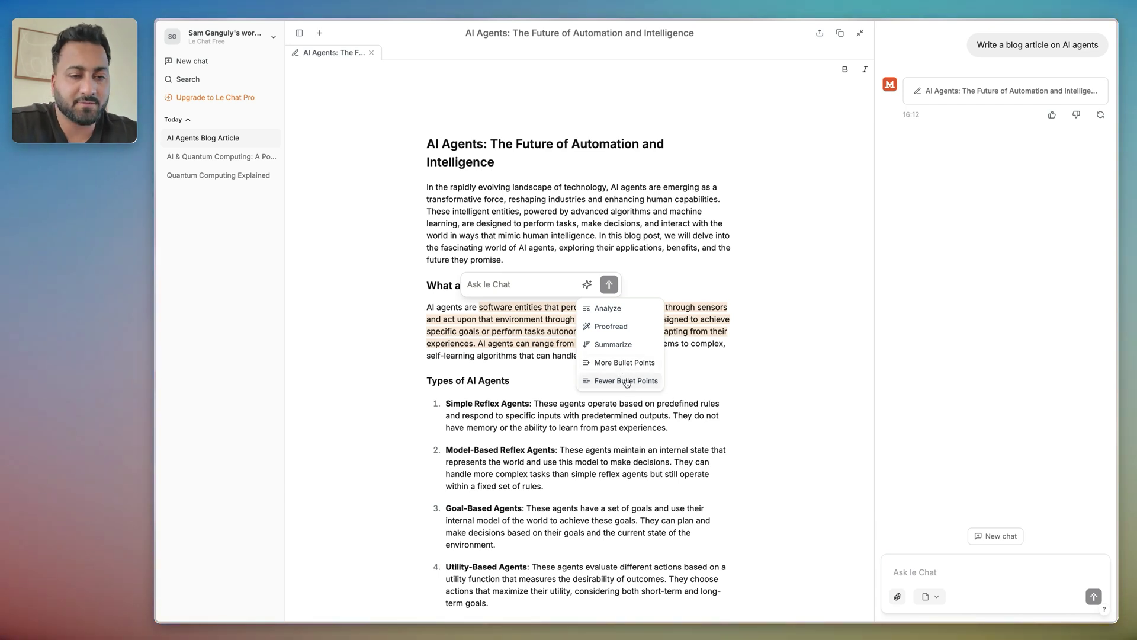
{"action": "left_click", "coordinate": [664, 331]}
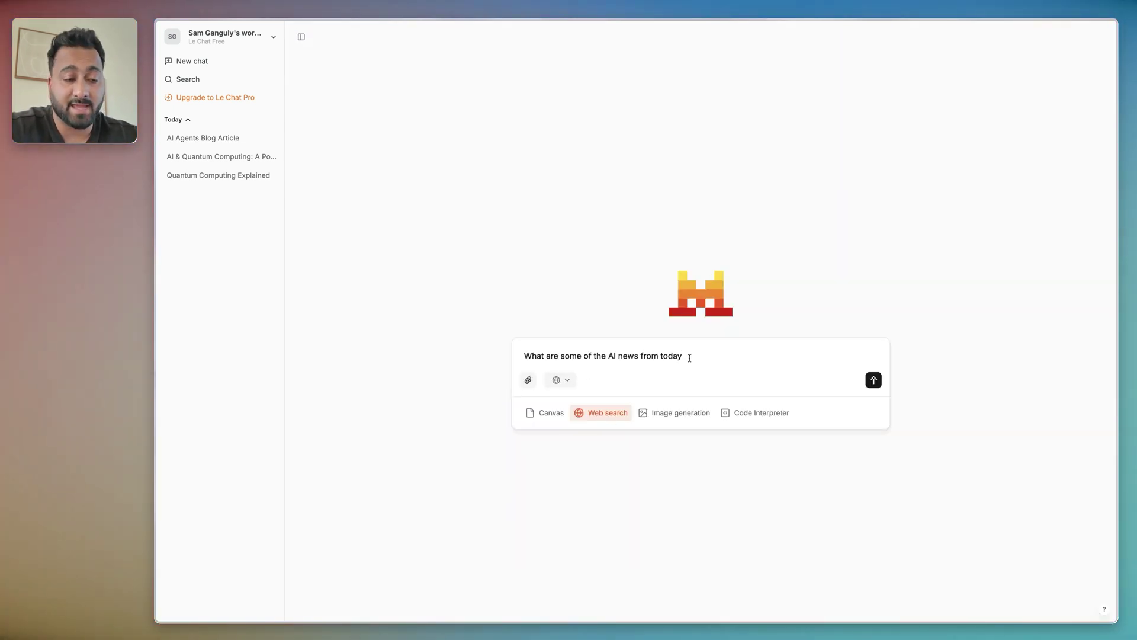
Send the question about today's AI news with web search and scroll back to the answer's start
{"action": "key", "text": "Return"}
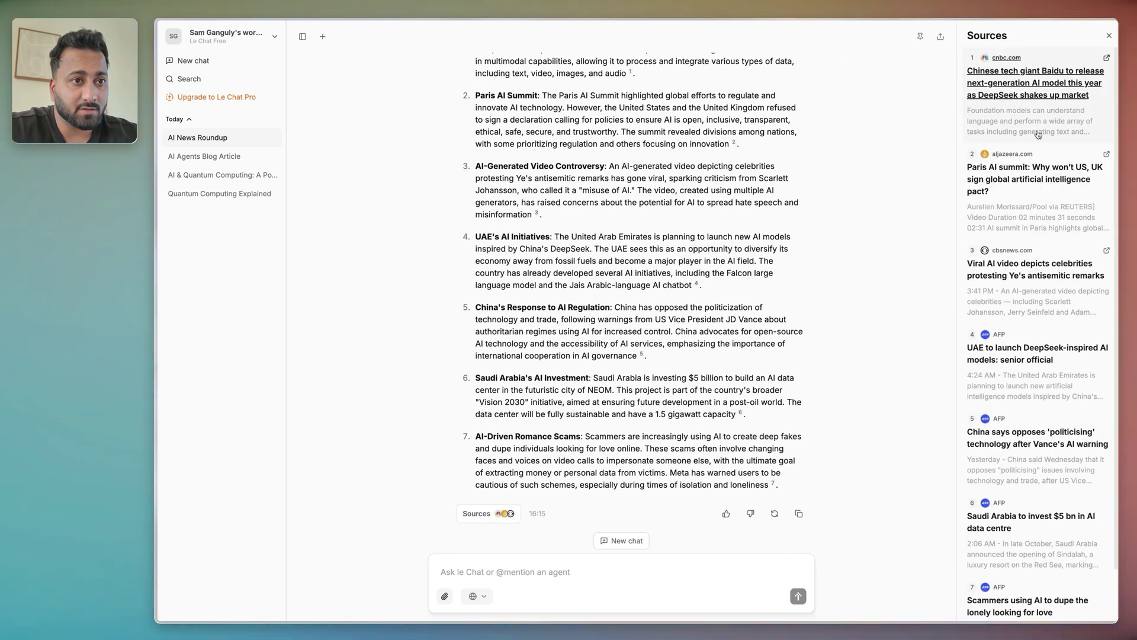
{"action": "scroll", "coordinate": [513, 127], "scroll_direction": "up", "scroll_amount": 3}
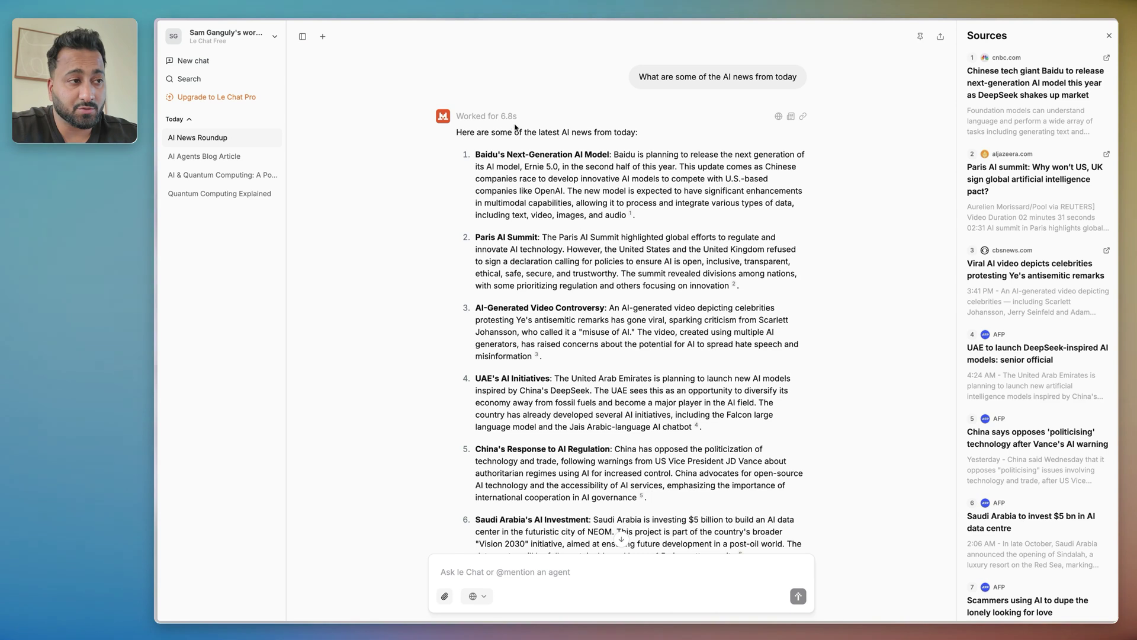
{"action": "mouse_move", "coordinate": [781, 120]}
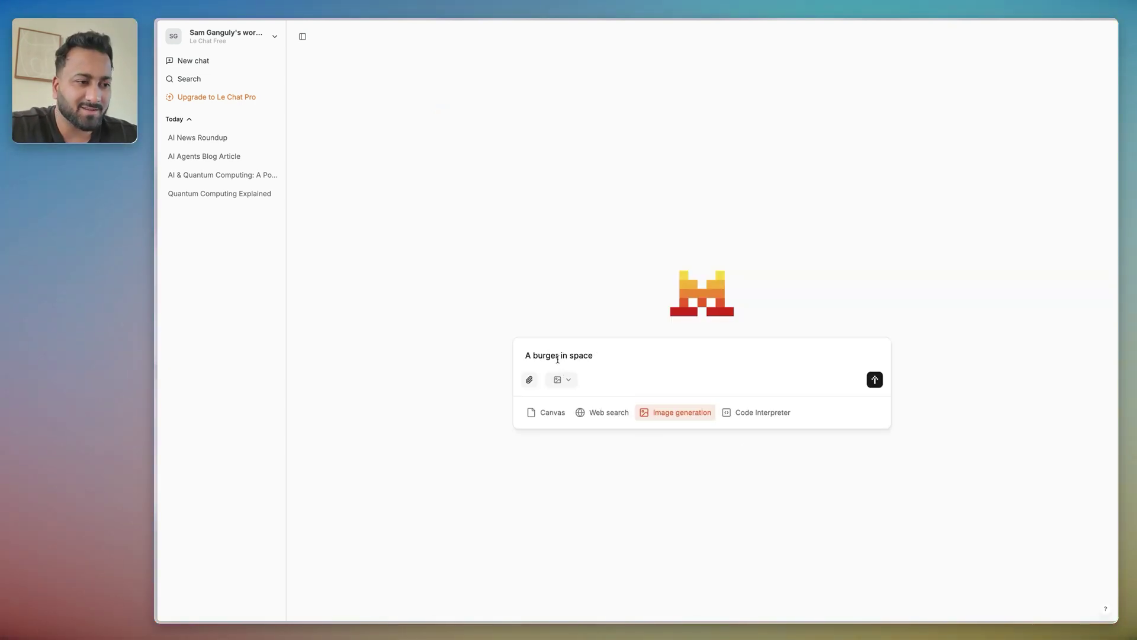
Send the 'A burger in space' image generation request
{"action": "left_click", "coordinate": [875, 379]}
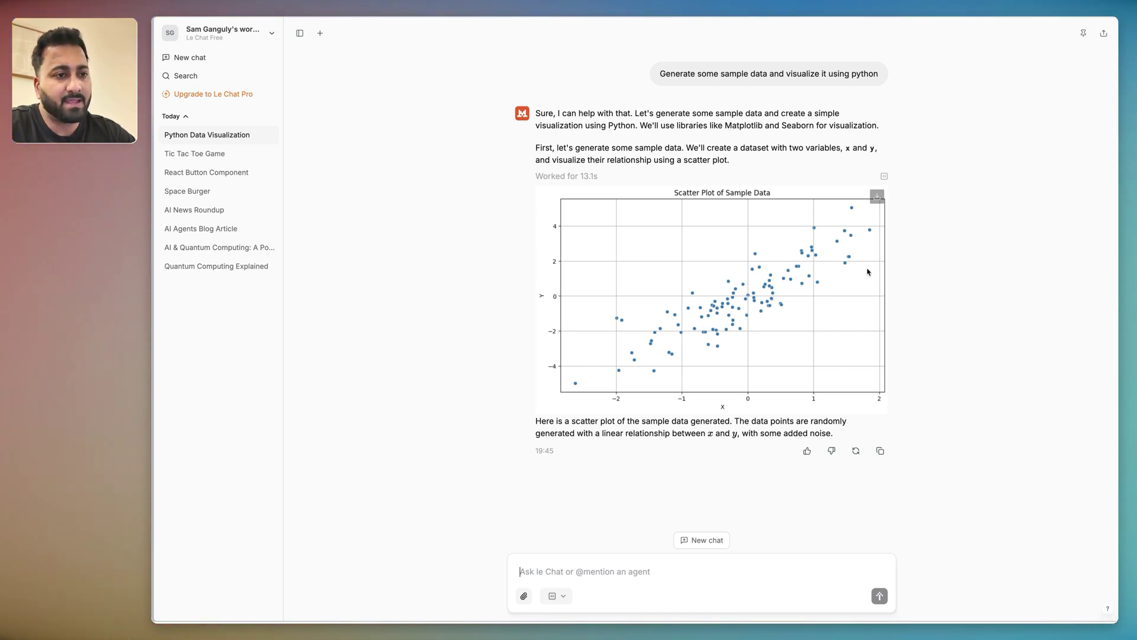
Reveal the Python code behind the scatter plot and scroll through it
{"action": "left_click", "coordinate": [885, 176]}
{"action": "scroll", "coordinate": [838, 183], "scroll_direction": "up", "scroll_amount": 5}
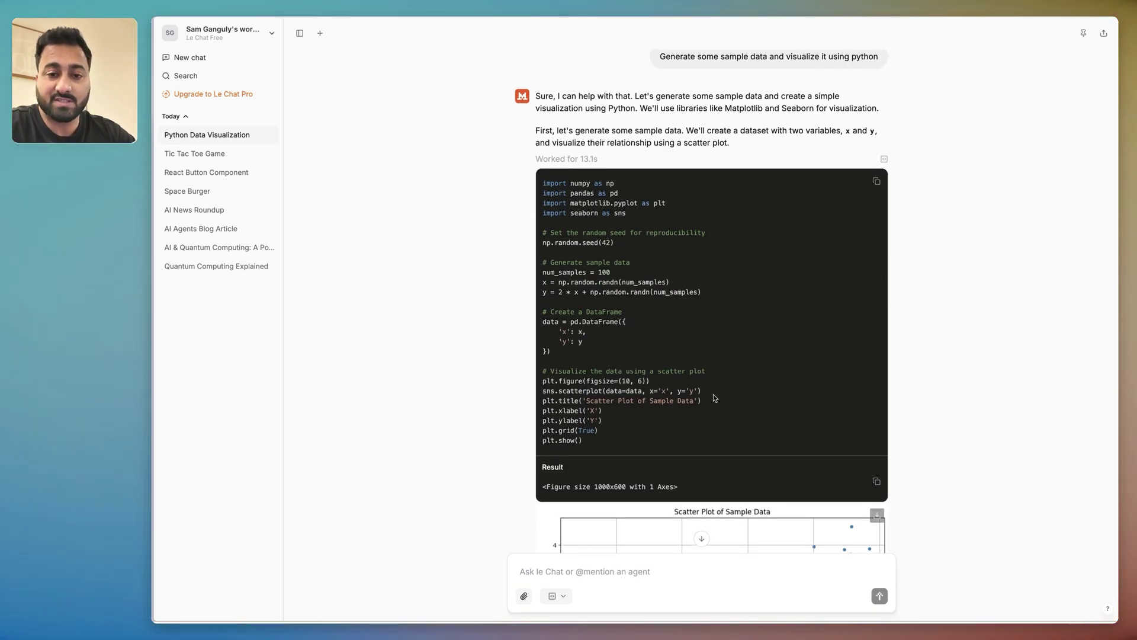
{"action": "scroll", "coordinate": [717, 398], "scroll_direction": "down", "scroll_amount": 3}
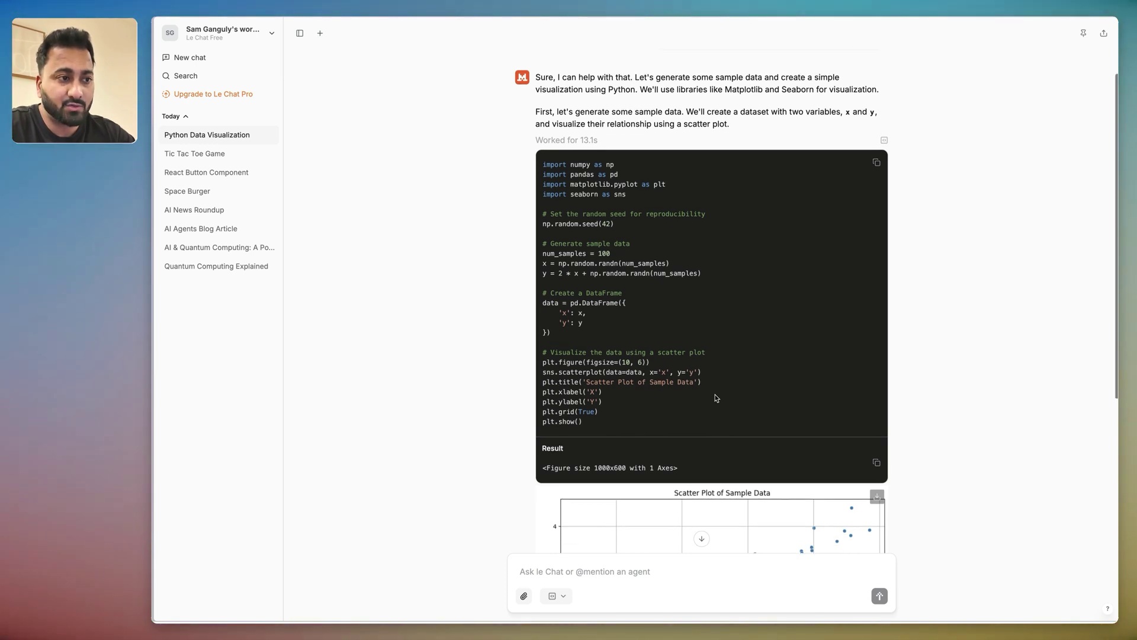
{"action": "scroll", "coordinate": [717, 398], "scroll_direction": "up", "scroll_amount": 3}
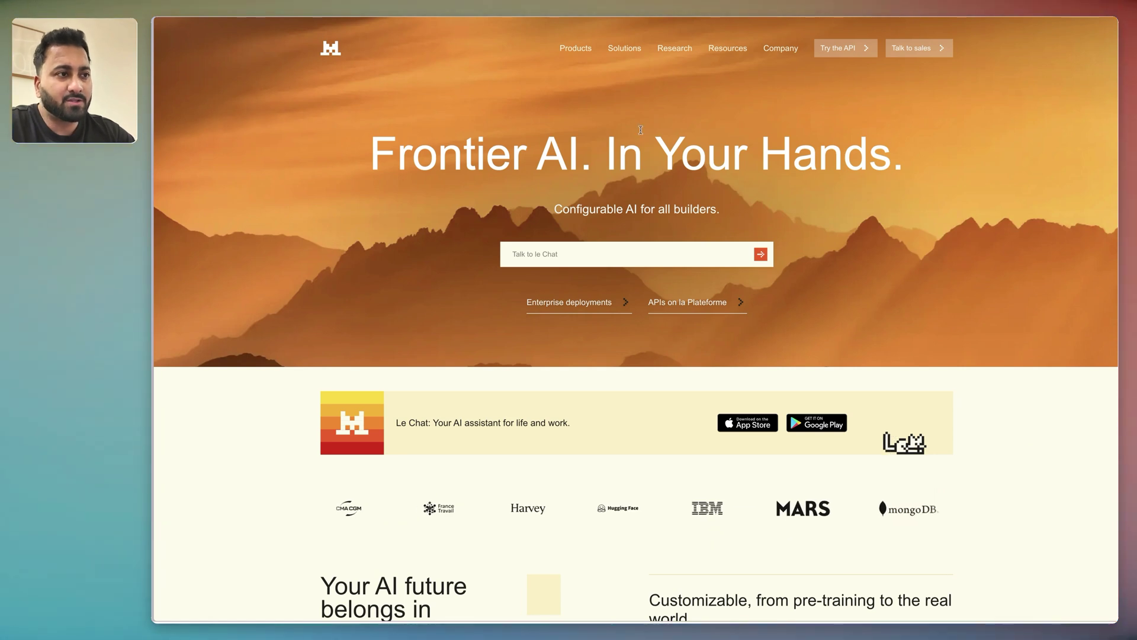
Open the La Plateforme product page from the Products menu and scroll through it
{"action": "mouse_move", "coordinate": [575, 48]}
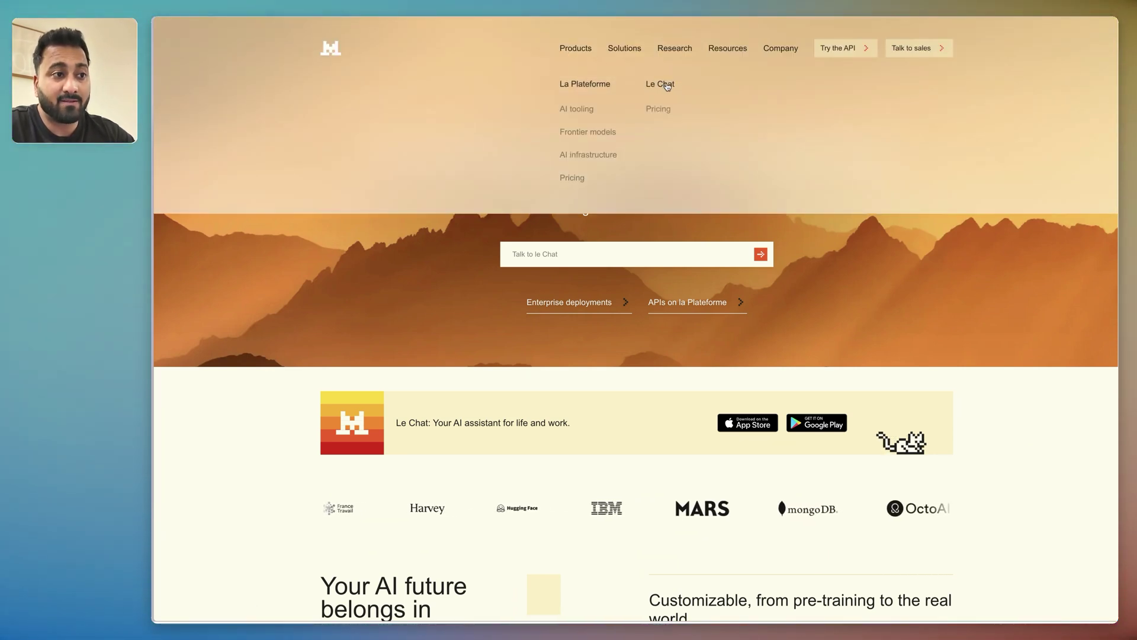
{"action": "left_click", "coordinate": [590, 84]}
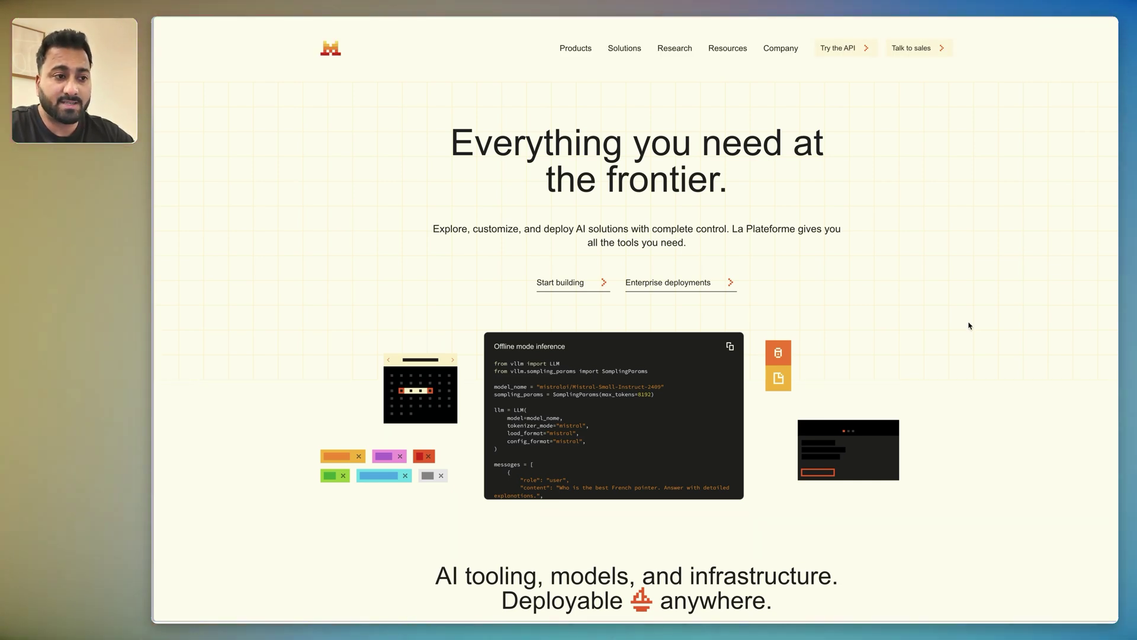
{"action": "scroll", "coordinate": [970, 325], "scroll_direction": "down", "scroll_amount": 8}
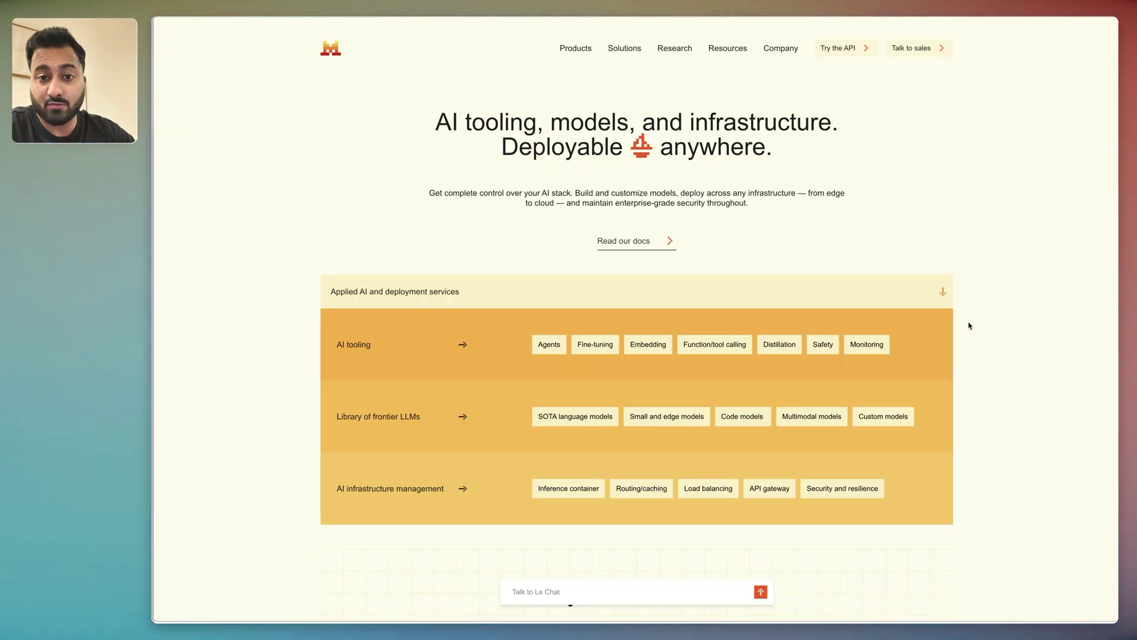
{"action": "scroll", "coordinate": [970, 325], "scroll_direction": "down", "scroll_amount": 5}
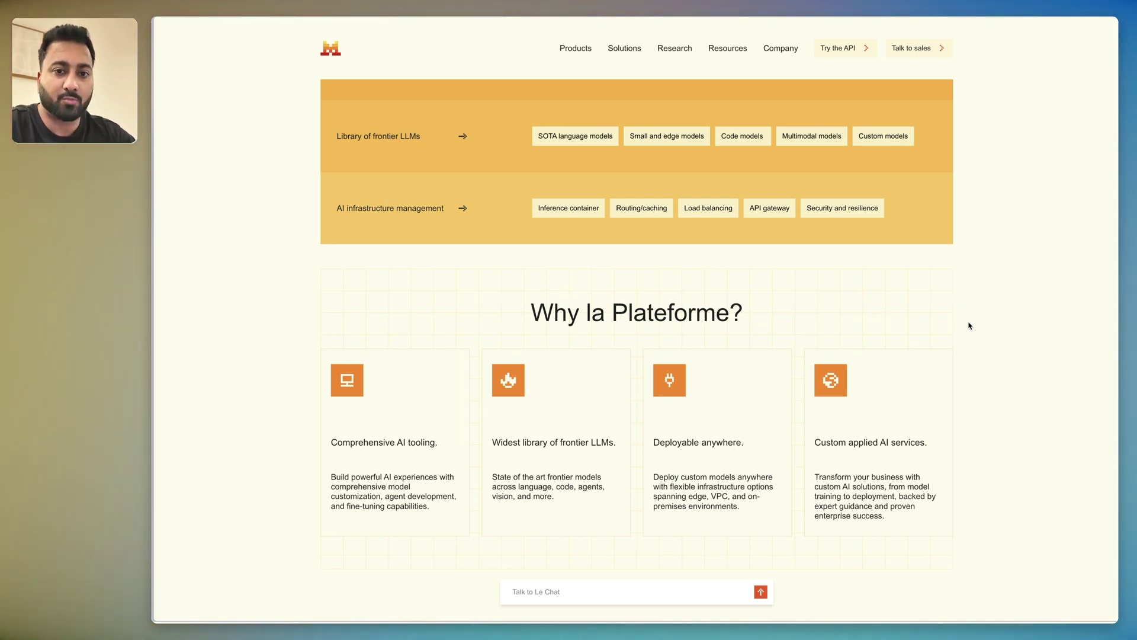
{"action": "scroll", "coordinate": [953, 332], "scroll_direction": "up", "scroll_amount": 1}
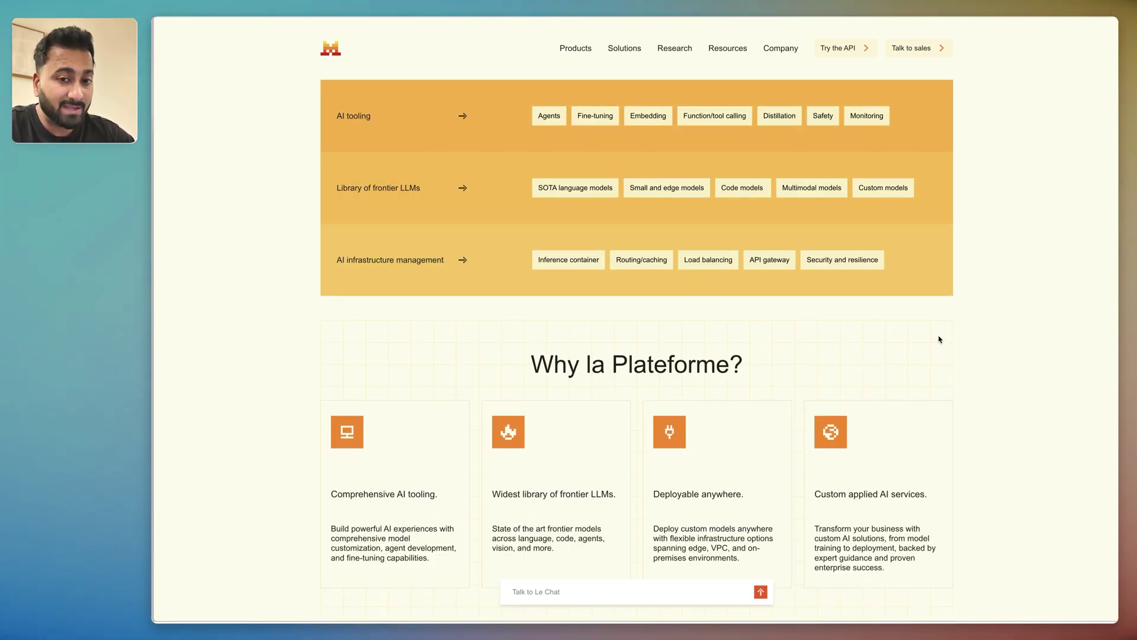
{"action": "scroll", "coordinate": [939, 339], "scroll_direction": "up", "scroll_amount": 10}
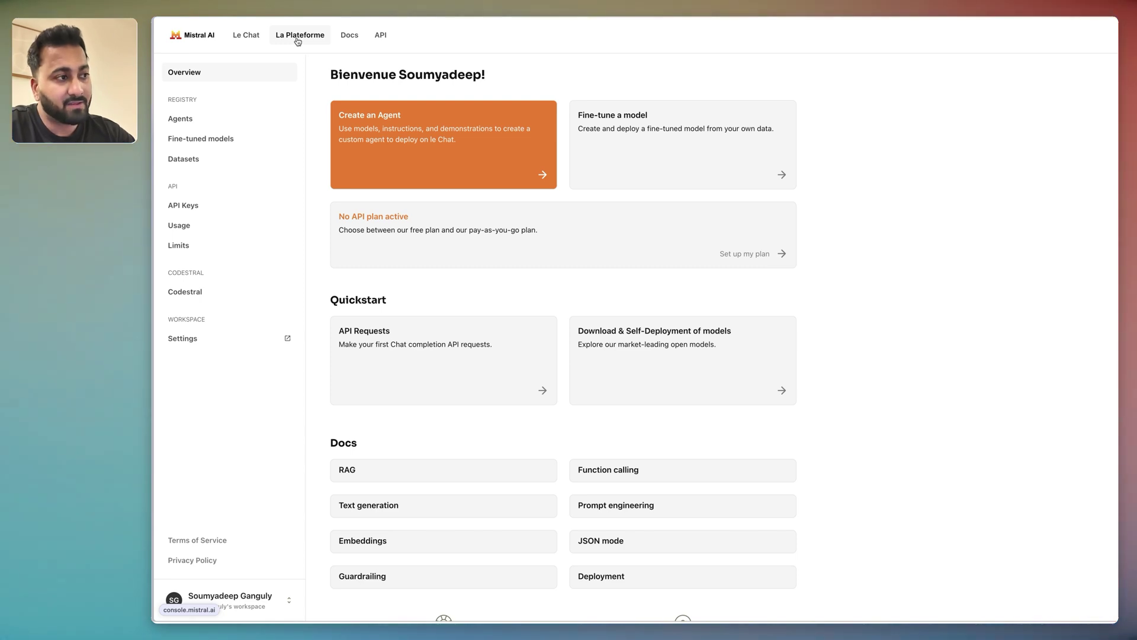
Scroll the Overview, open the Agents list, and start creating a new agent
{"action": "scroll", "coordinate": [819, 224], "scroll_direction": "down", "scroll_amount": 1}
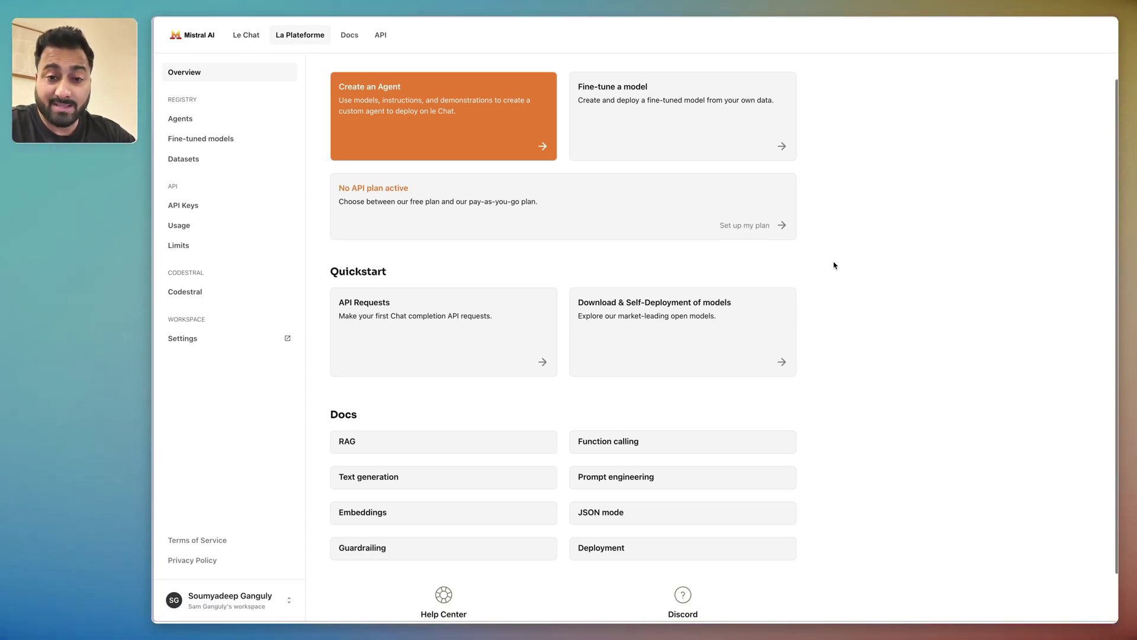
{"action": "scroll", "coordinate": [829, 255], "scroll_direction": "up", "scroll_amount": 1}
{"action": "scroll", "coordinate": [833, 262], "scroll_direction": "down", "scroll_amount": 1}
{"action": "scroll", "coordinate": [806, 221], "scroll_direction": "up", "scroll_amount": 1}
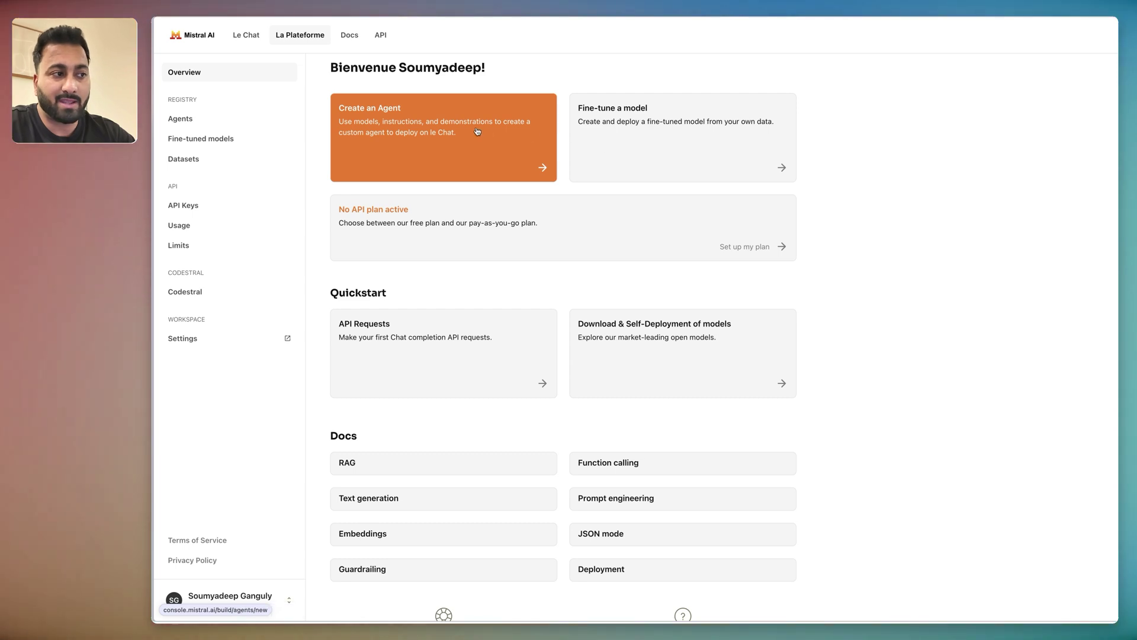
{"action": "scroll", "coordinate": [891, 251], "scroll_direction": "down", "scroll_amount": 2}
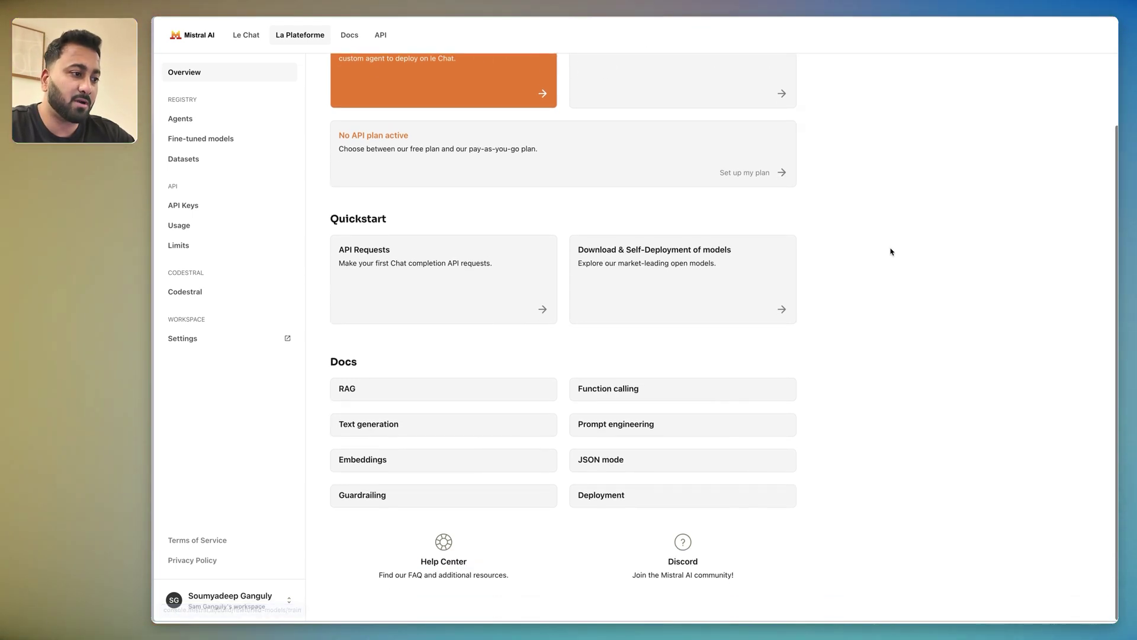
{"action": "scroll", "coordinate": [879, 355], "scroll_direction": "up", "scroll_amount": 1}
{"action": "scroll", "coordinate": [878, 380], "scroll_direction": "down", "scroll_amount": 1}
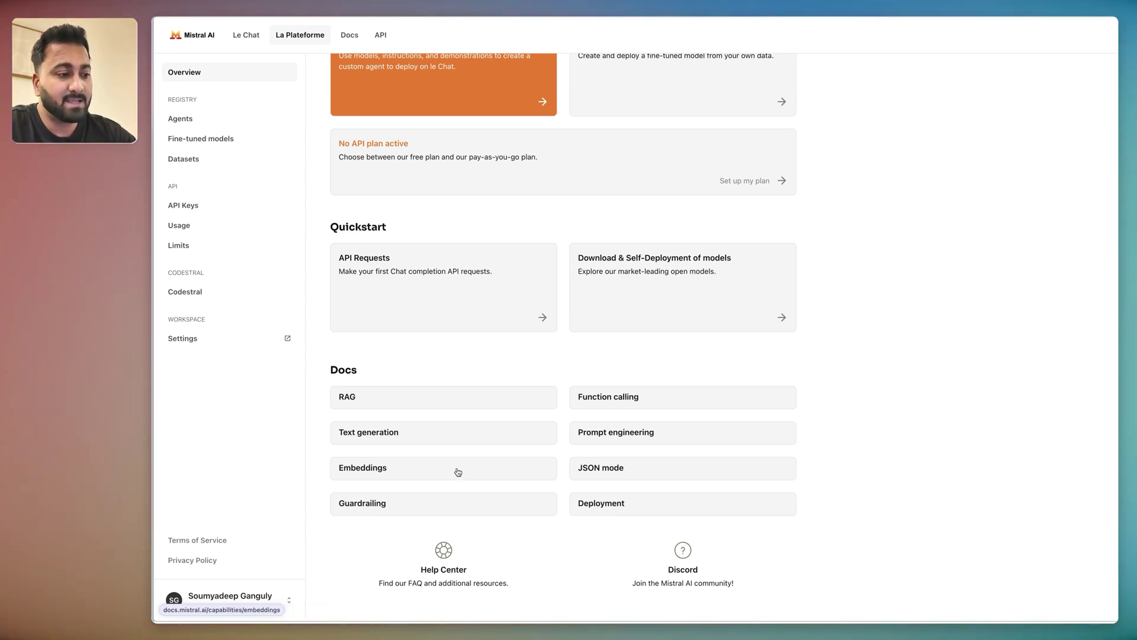
{"action": "scroll", "coordinate": [458, 472], "scroll_direction": "up", "scroll_amount": 3}
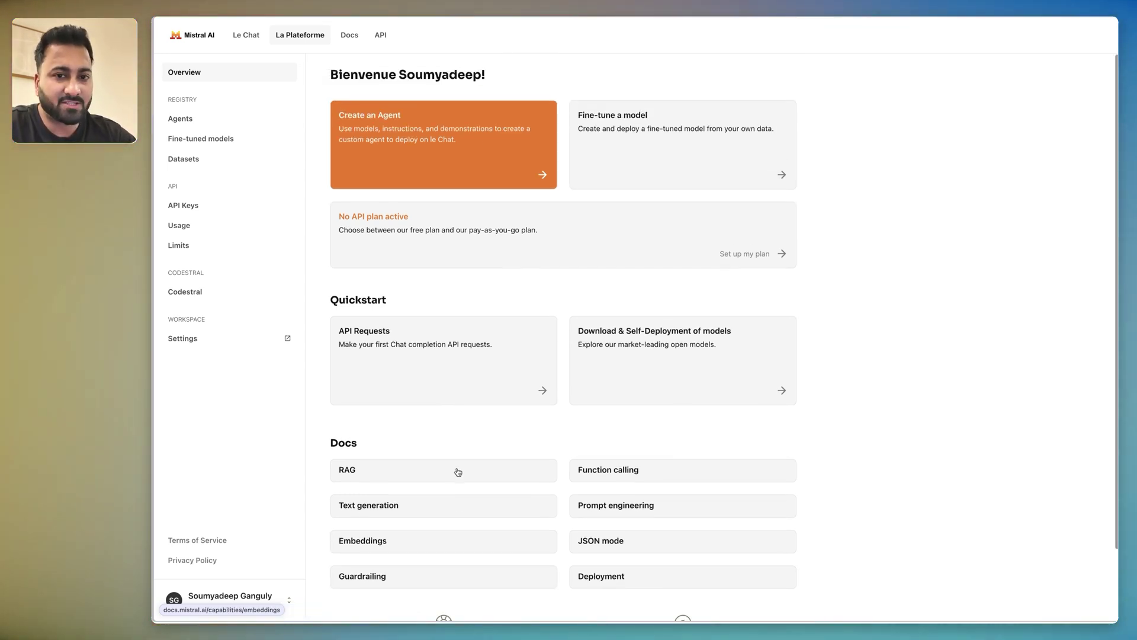
{"action": "left_click", "coordinate": [181, 119]}
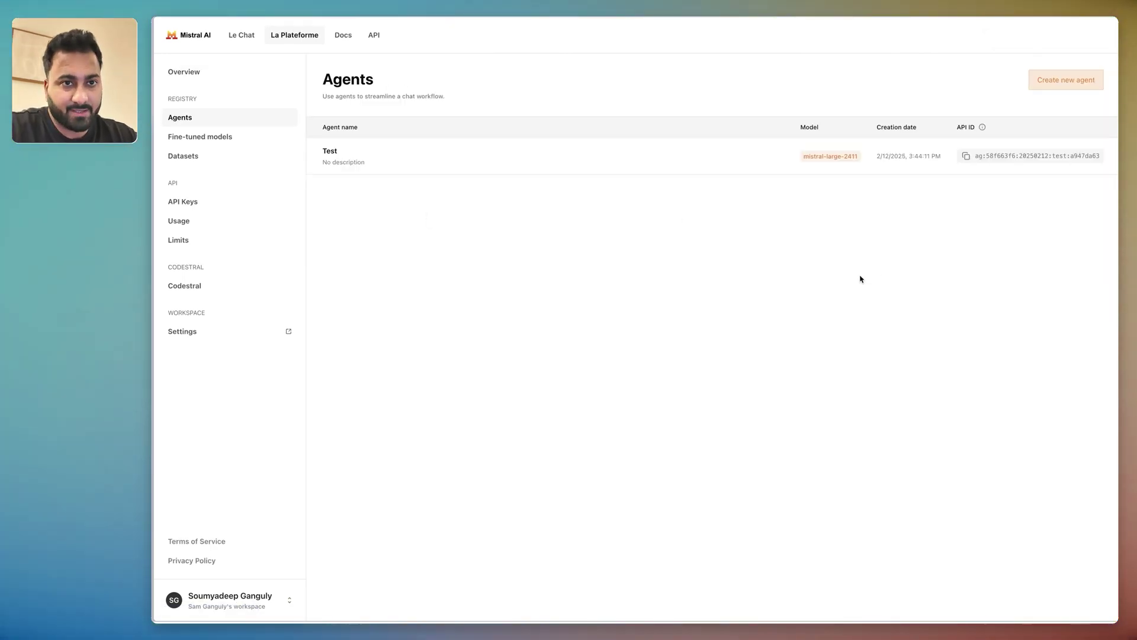
{"action": "left_click", "coordinate": [1057, 80]}
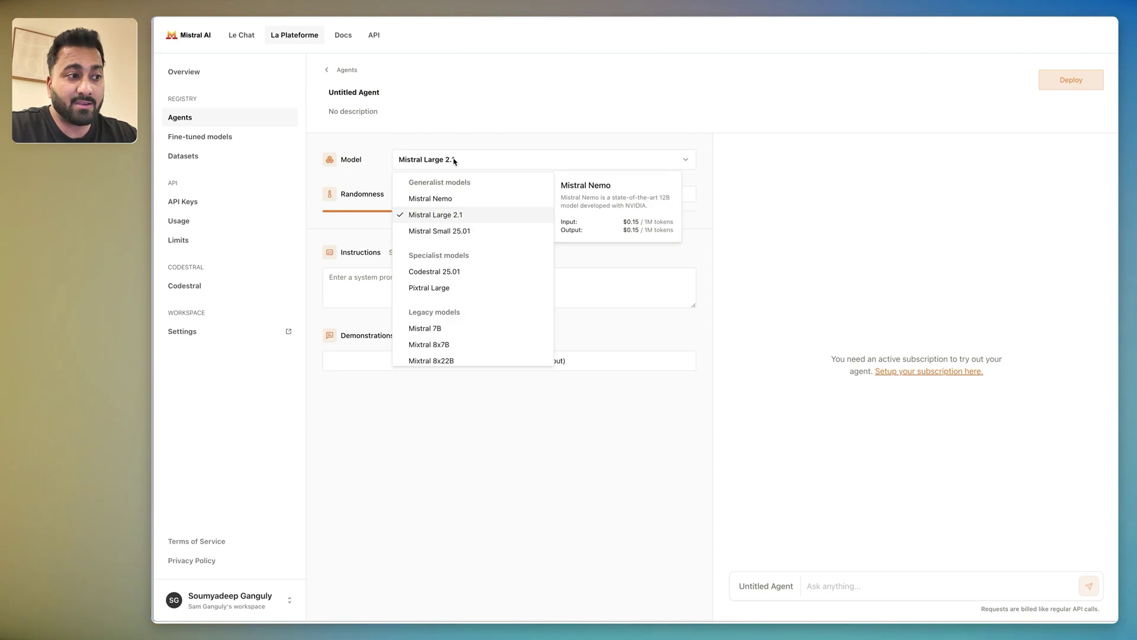
Pick Codestral 25.01 as the Untitled Agent's model, keeping temperature 0.7
{"action": "scroll", "coordinate": [456, 216], "scroll_direction": "down", "scroll_amount": 5}
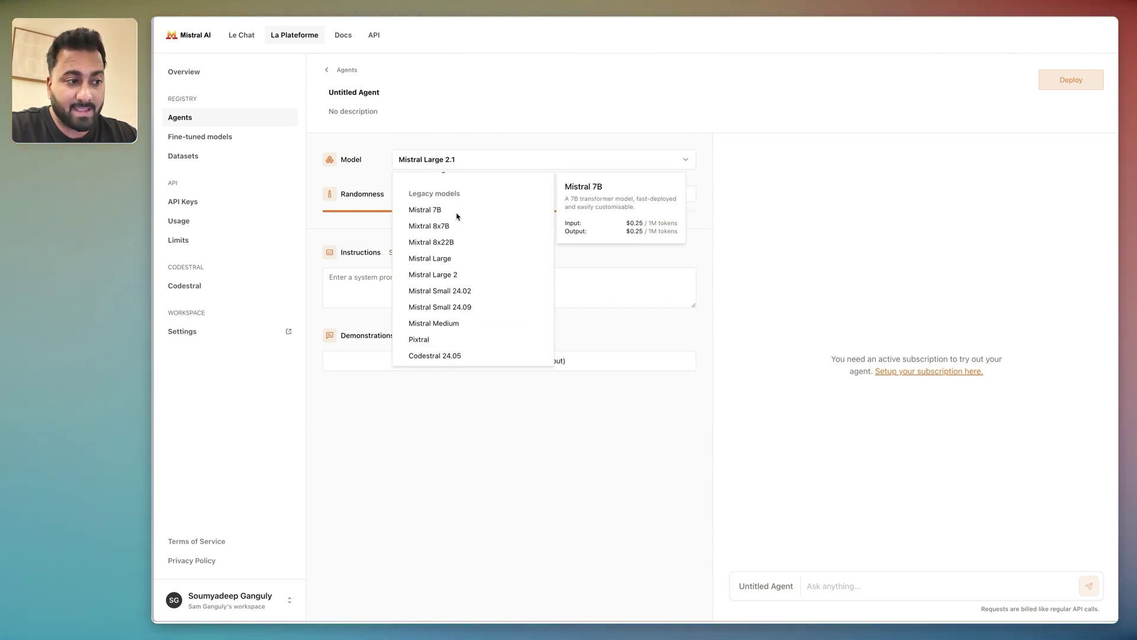
{"action": "scroll", "coordinate": [461, 249], "scroll_direction": "up", "scroll_amount": 5}
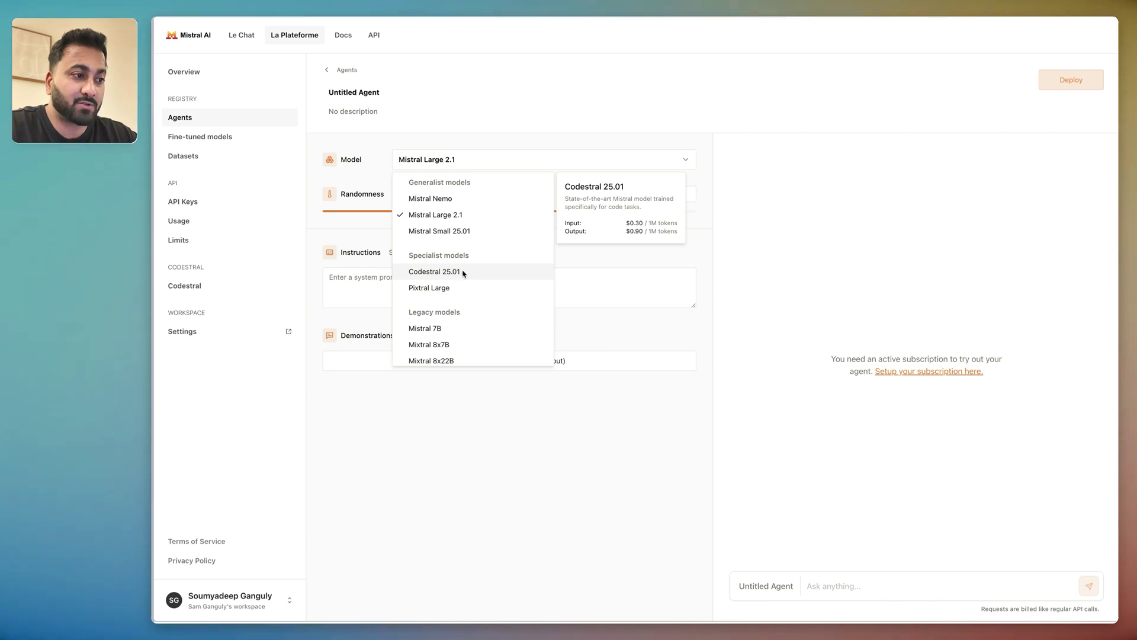
{"action": "left_click", "coordinate": [464, 273]}
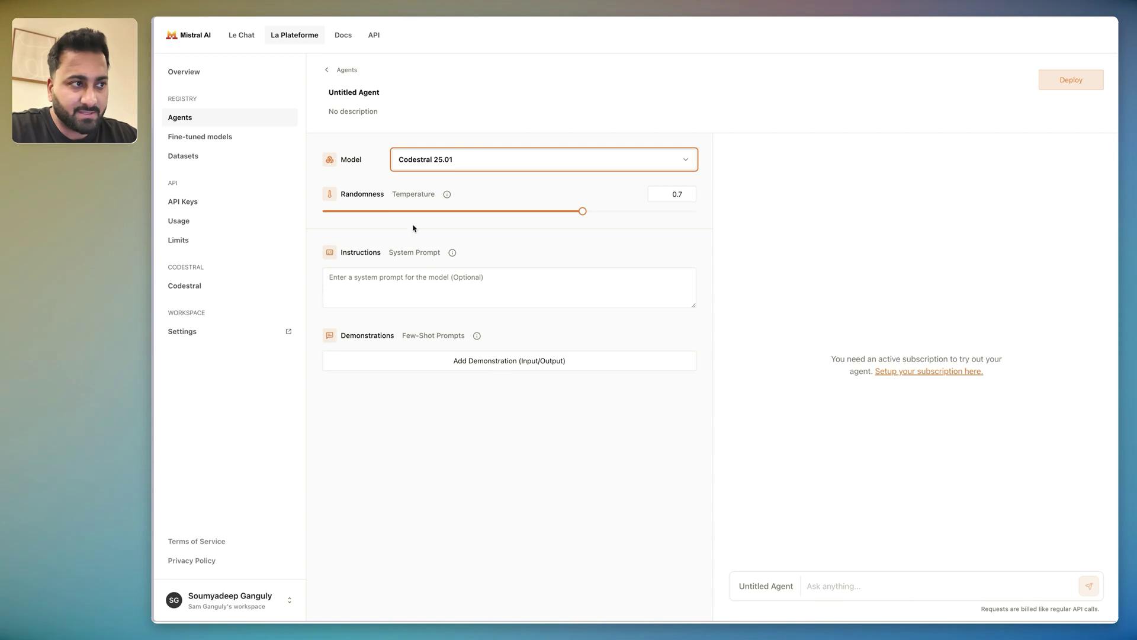
Rename the Untitled Agent to 'Top Notch Engineer'
{"action": "left_click", "coordinate": [390, 96]}
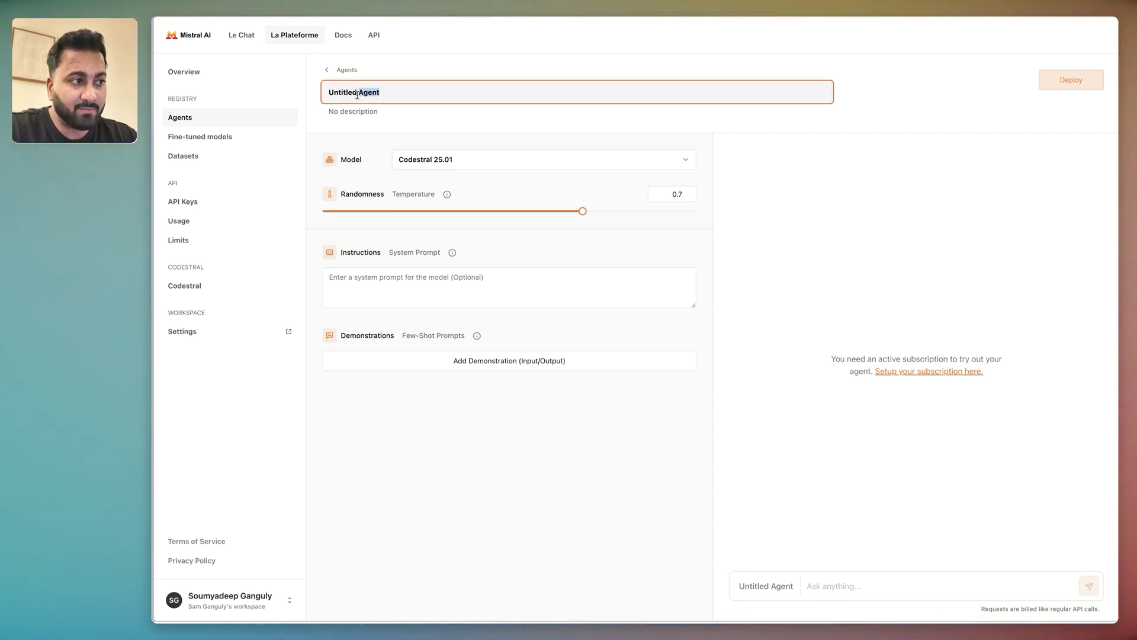
{"action": "left_click_drag", "start_coordinate": [357, 95], "coordinate": [299, 102]}
{"action": "type", "text": "Top Notch Engineer"}
{"action": "key", "text": "alt+Left"}
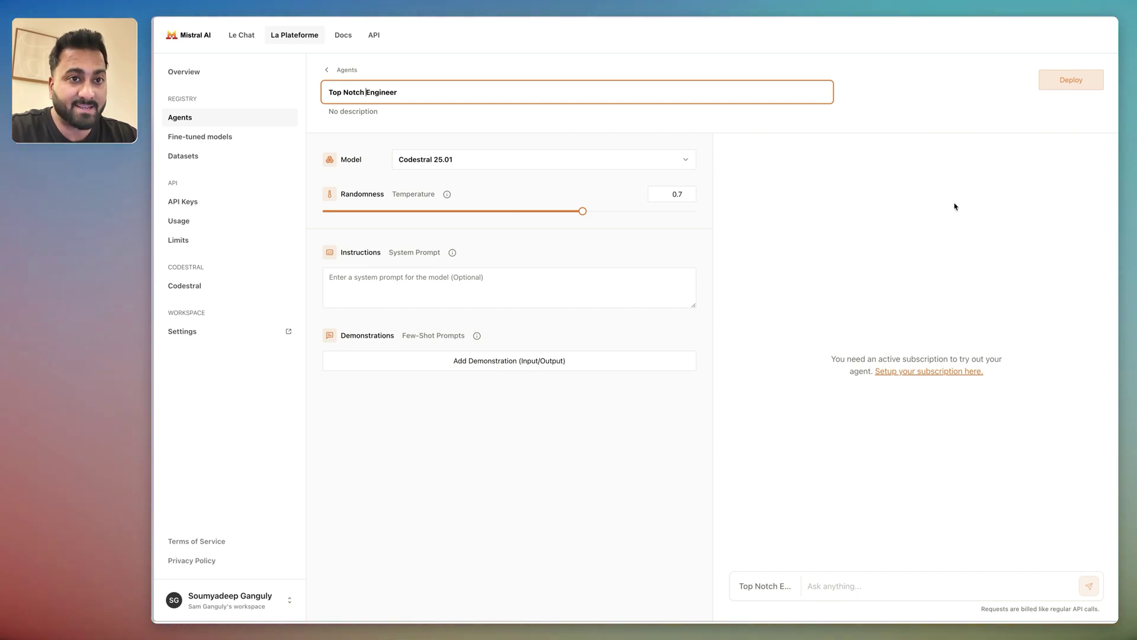
Deploy the agent to Le Chat as well as the API
{"action": "left_click", "coordinate": [1065, 82]}
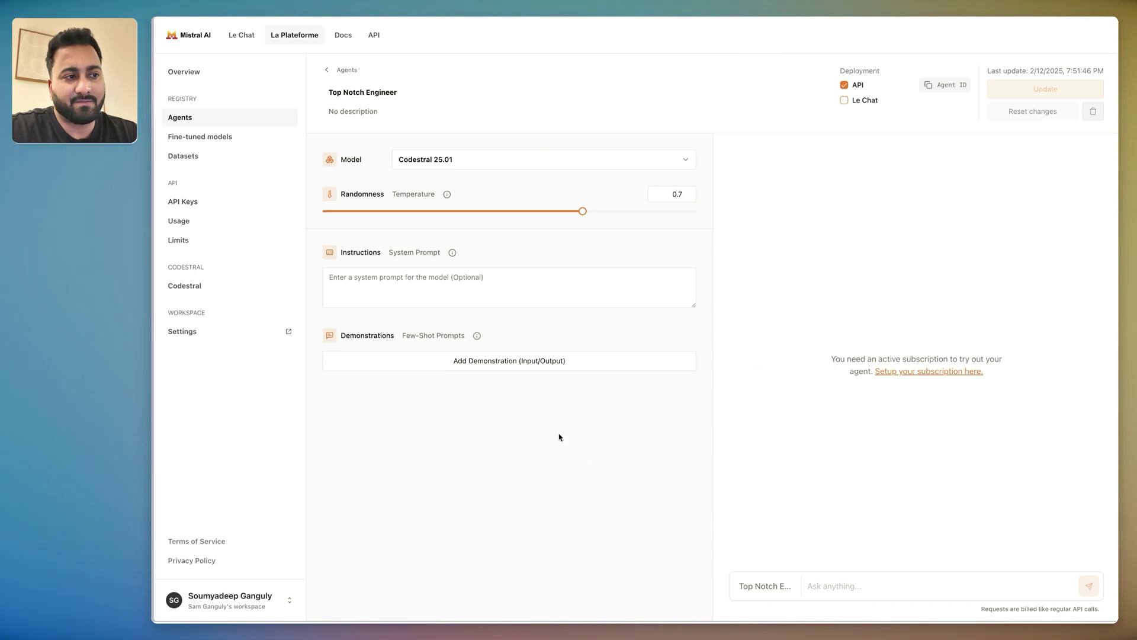
{"action": "left_click", "coordinate": [845, 100]}
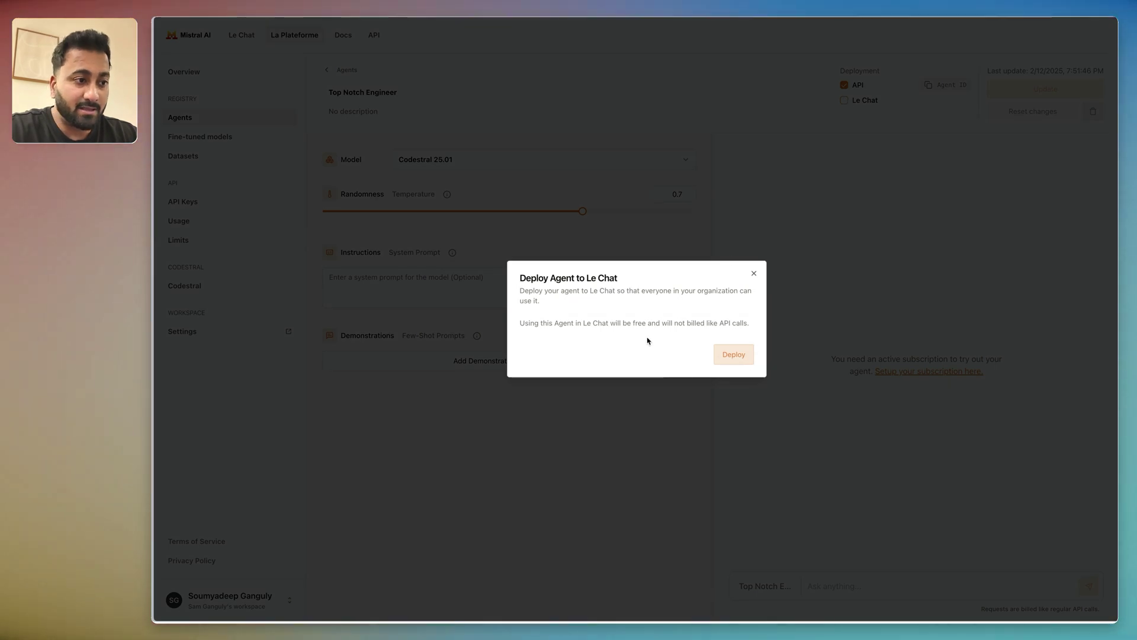
{"action": "left_click", "coordinate": [727, 355]}
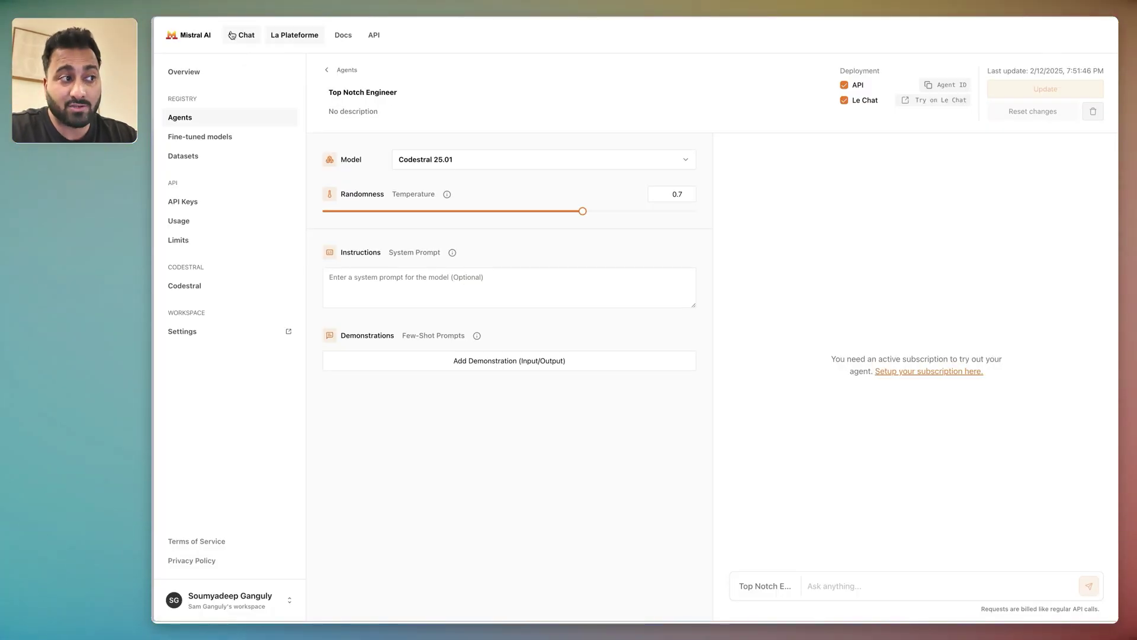
{"action": "left_click", "coordinate": [232, 35]}
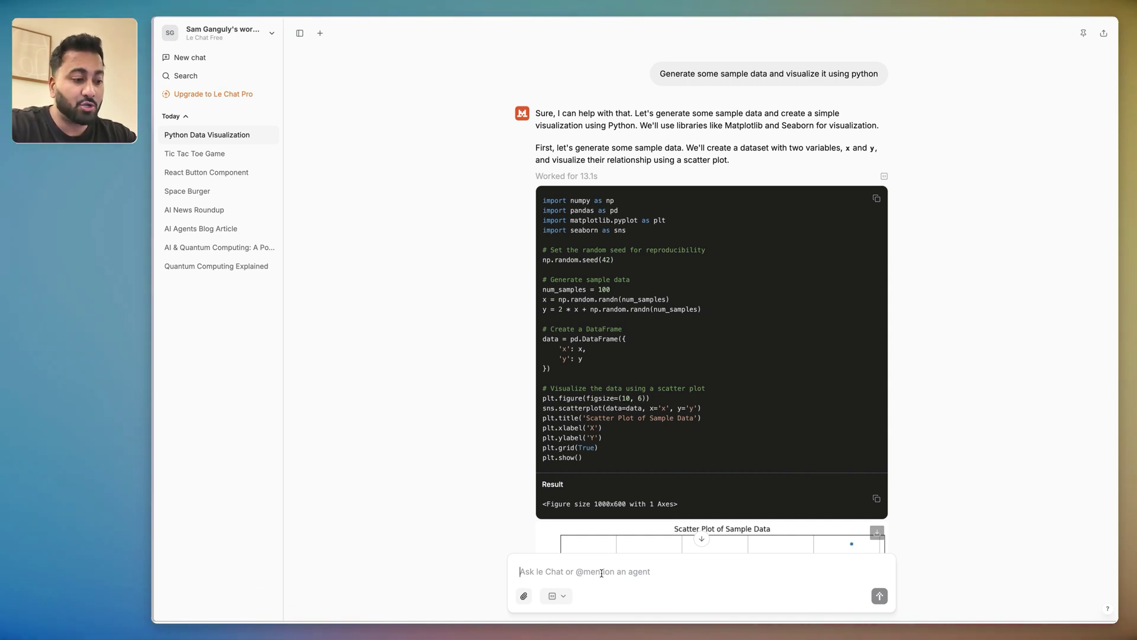
{"action": "type", "text": "@"}
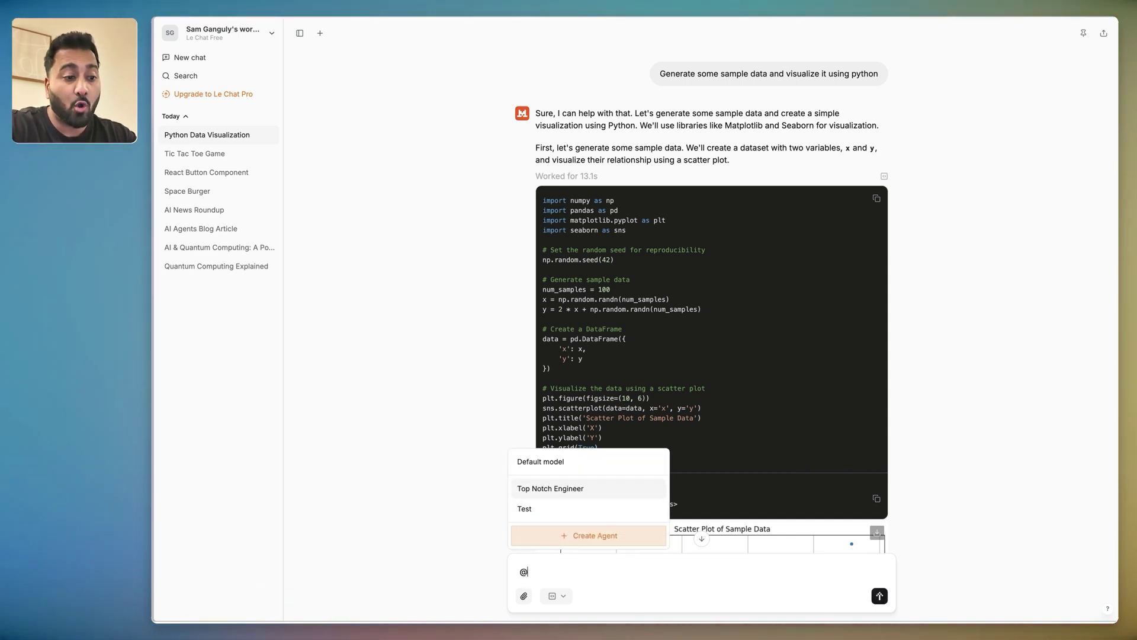
{"action": "left_click", "coordinate": [560, 489]}
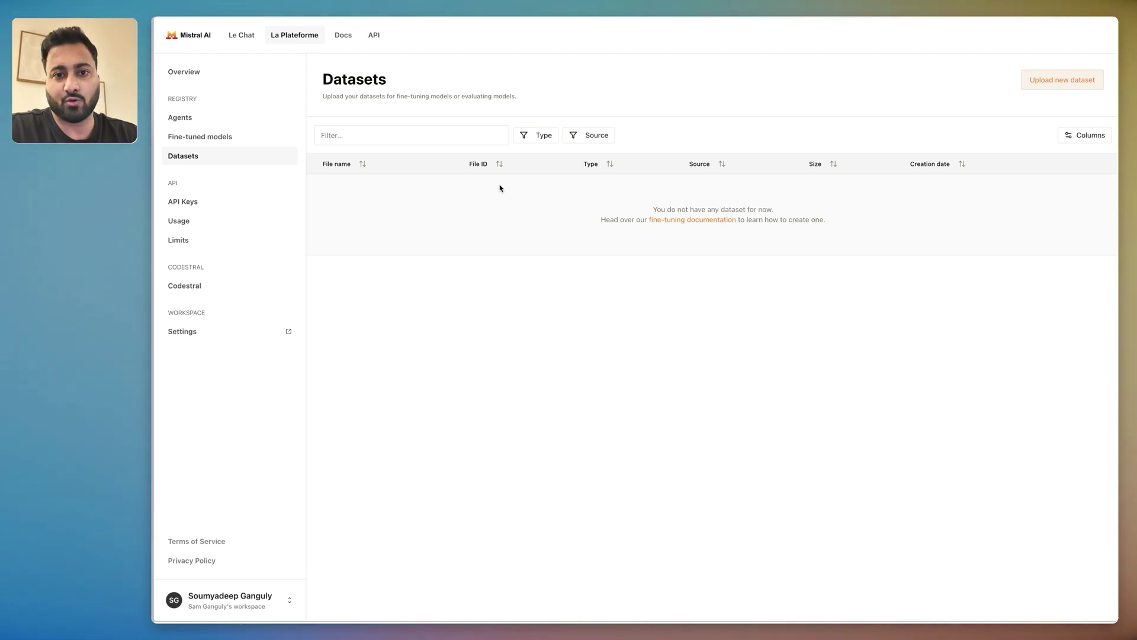
Check the empty Fine-tuned models page, then return to the Agents list
{"action": "left_click", "coordinate": [203, 138]}
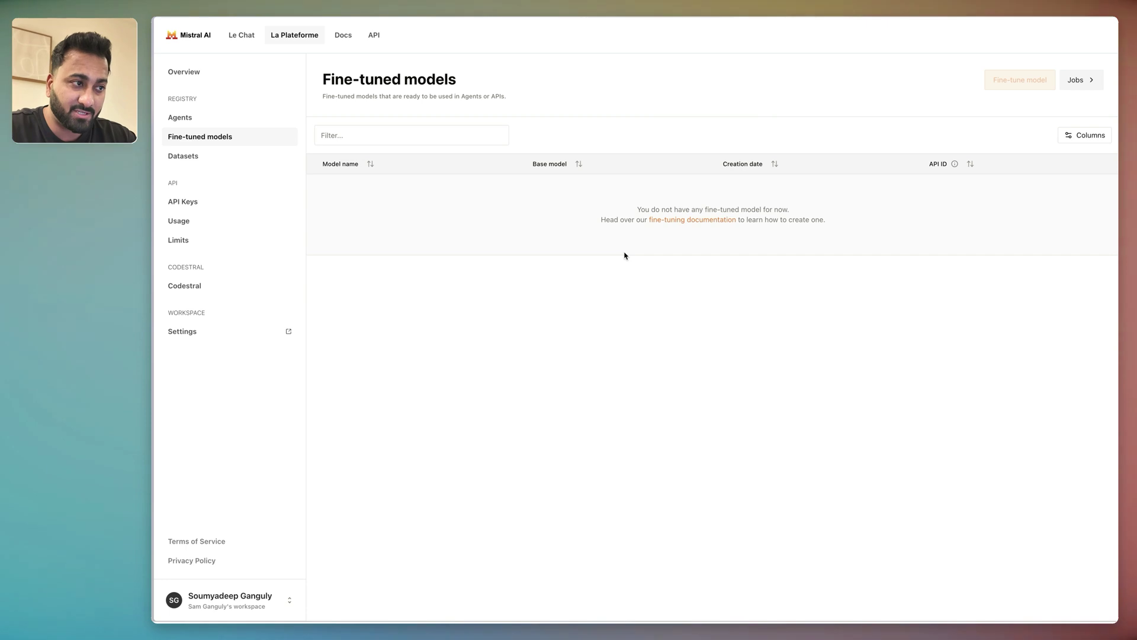
{"action": "left_click", "coordinate": [215, 118]}
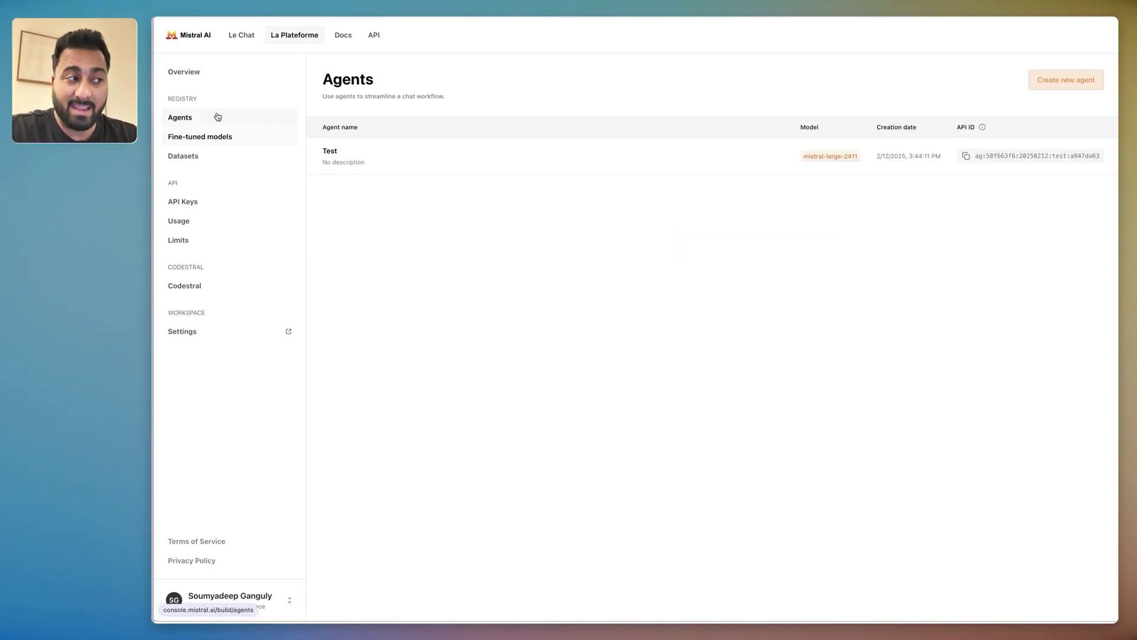